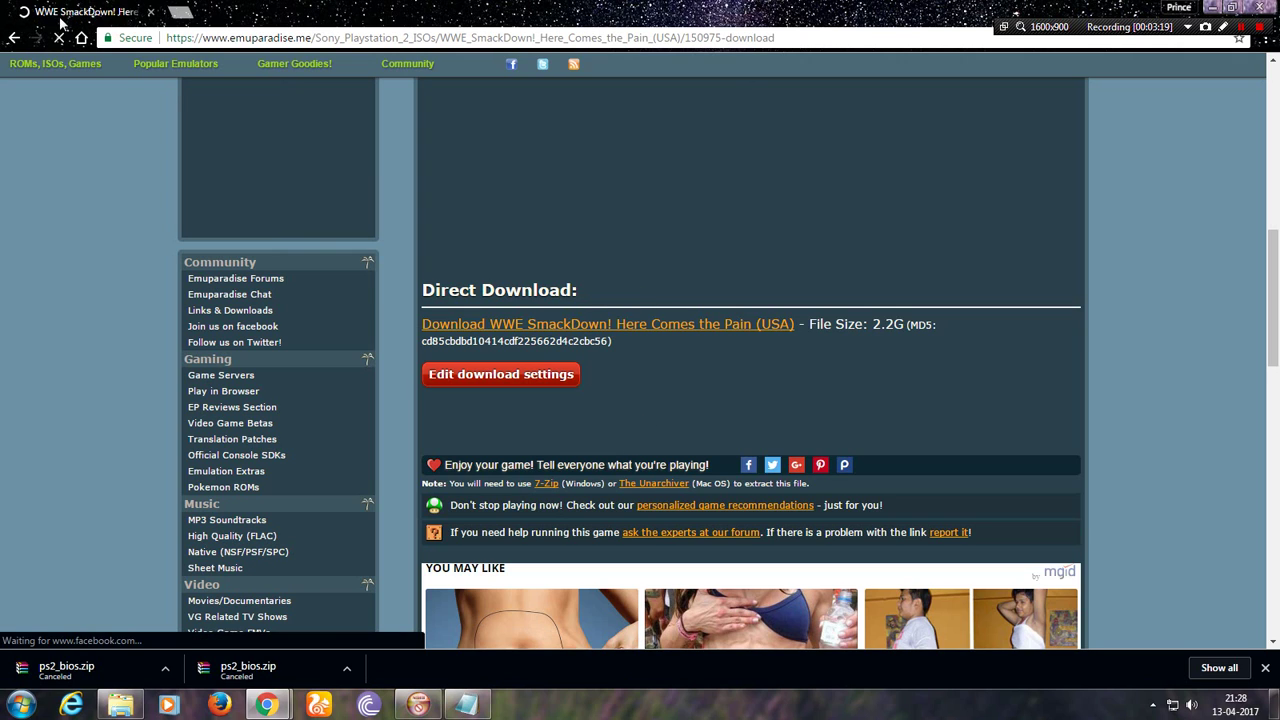
Start downloading the WWE SmackDown! Here Comes the Pain (USA) file in the Compressed category and cancel the transfer
{"action": "left_click", "coordinate": [596, 326]}
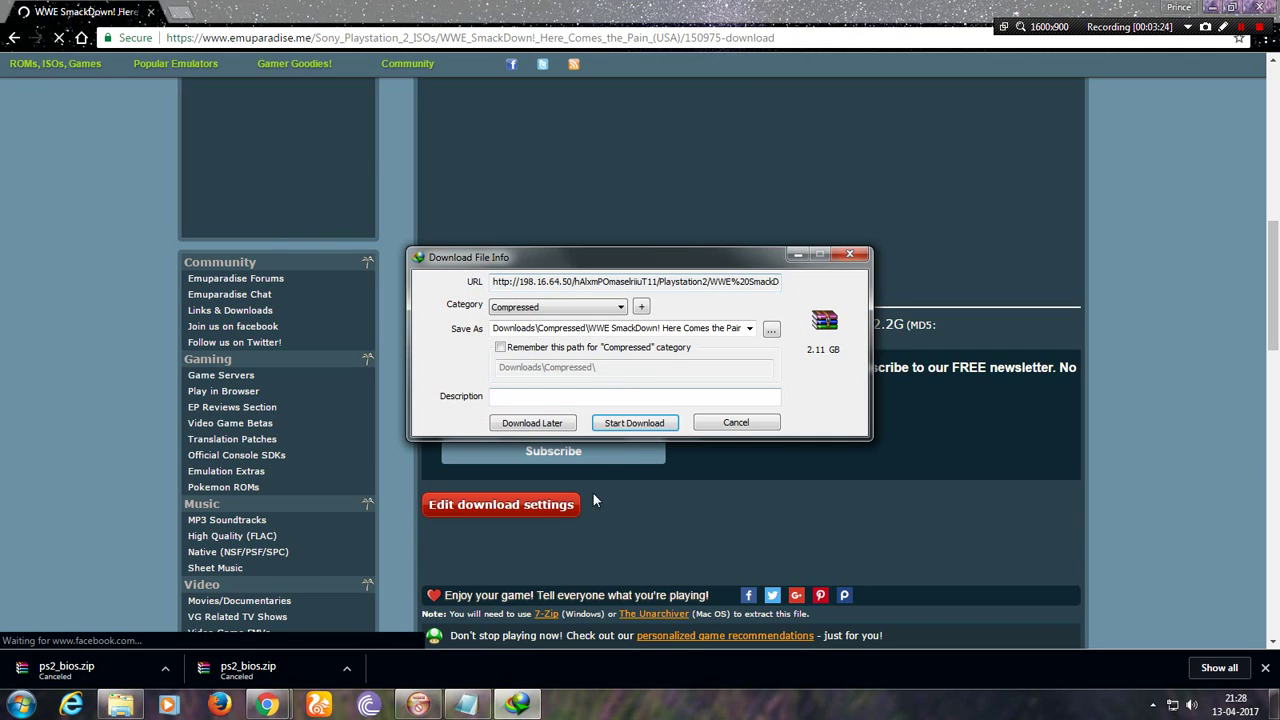
{"action": "left_click_drag", "start_coordinate": [578, 261], "coordinate": [563, 216]}
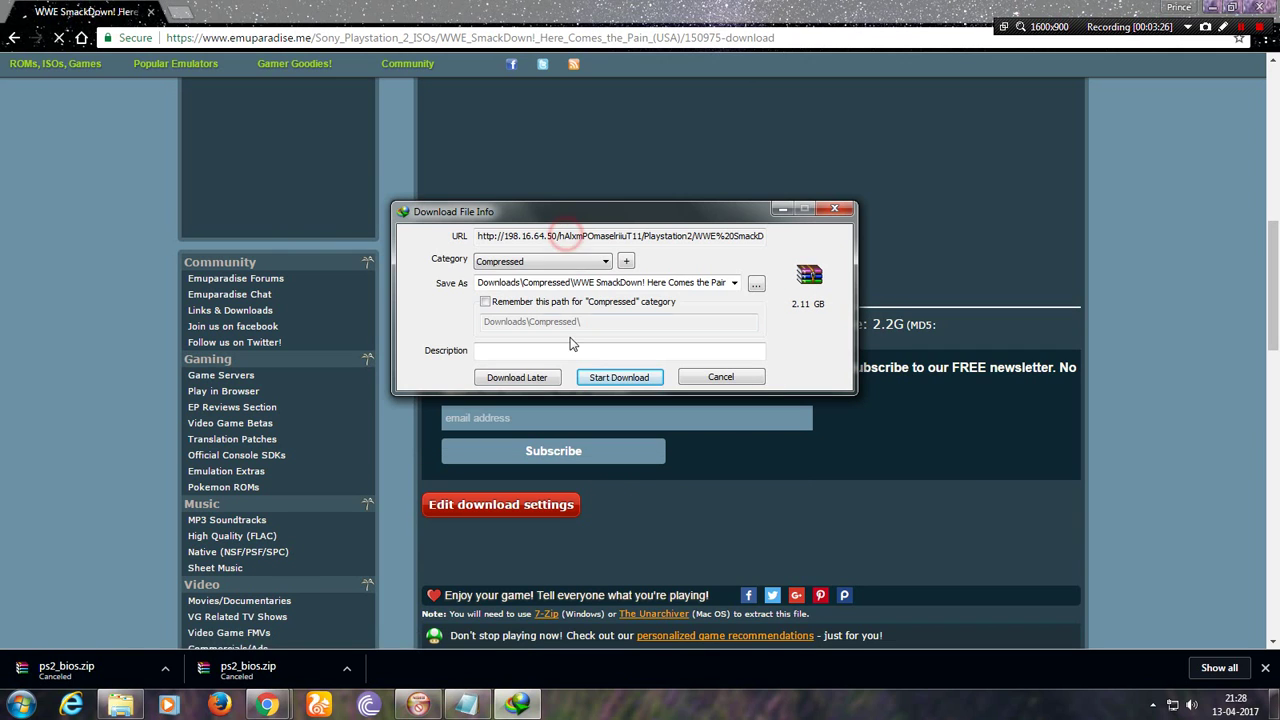
{"action": "left_click", "coordinate": [517, 262]}
{"action": "left_click", "coordinate": [517, 261]}
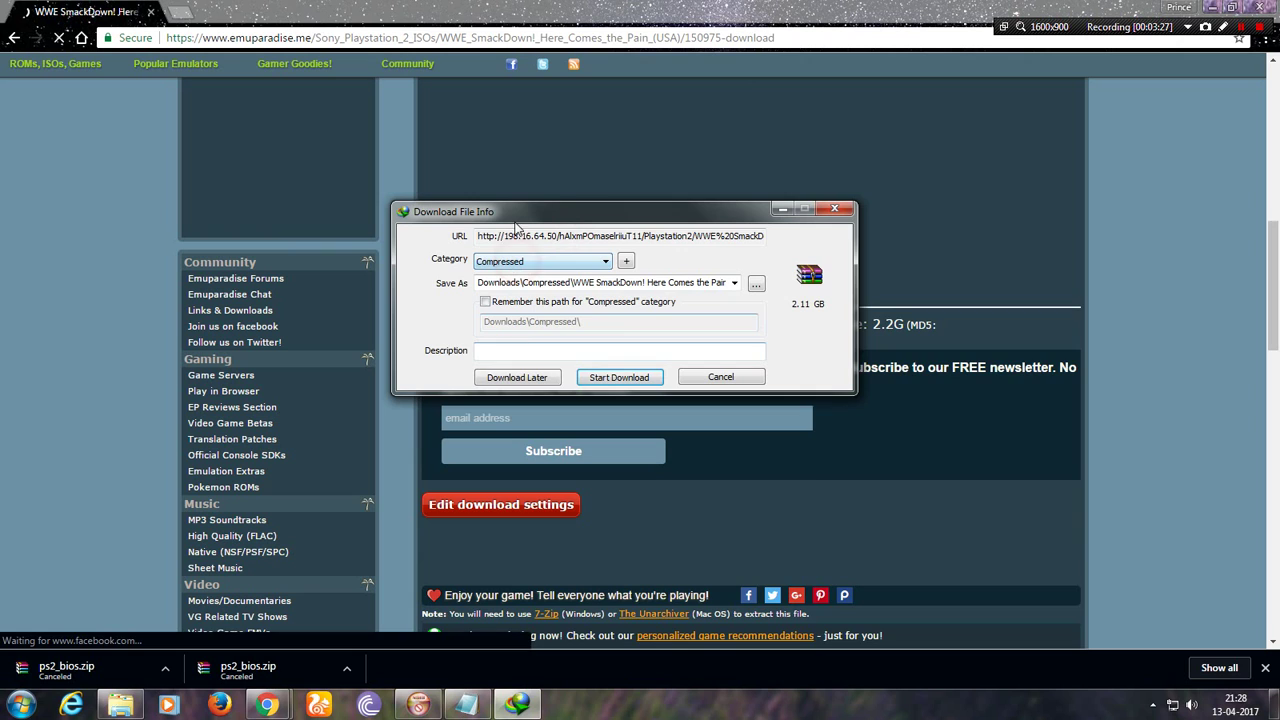
{"action": "left_click", "coordinate": [619, 377]}
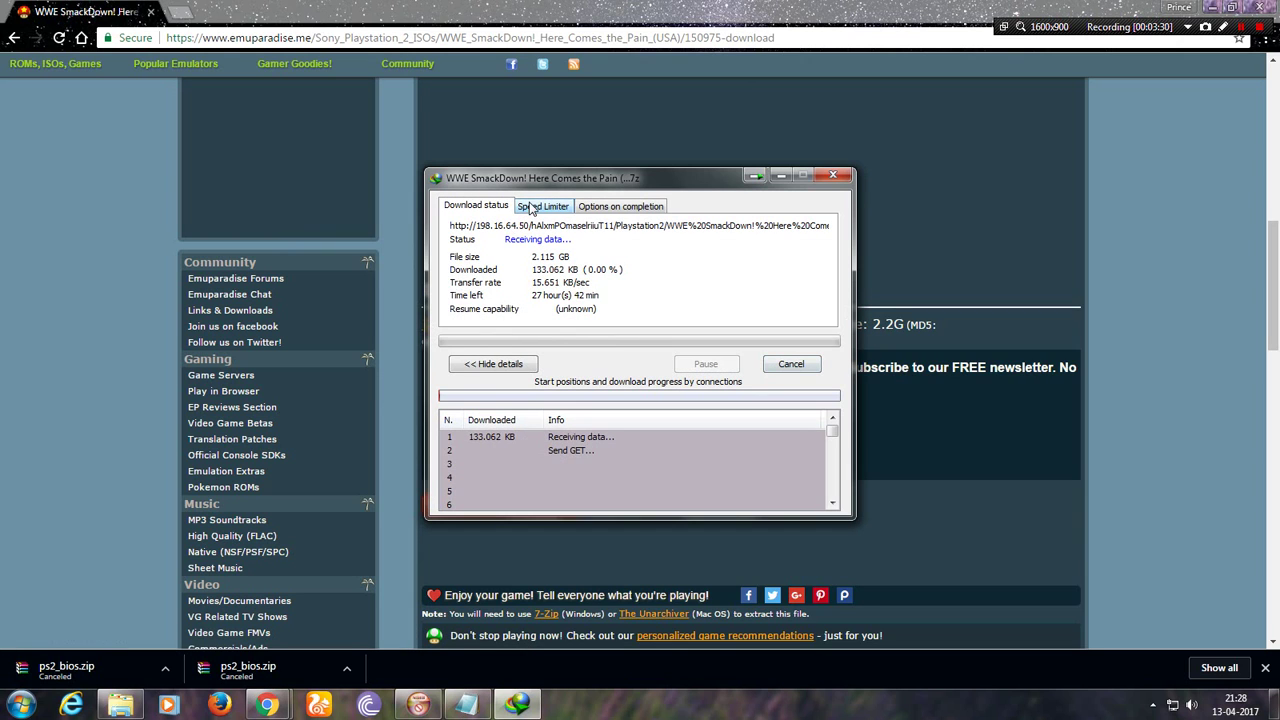
{"action": "left_click_drag", "start_coordinate": [560, 186], "coordinate": [517, 181]}
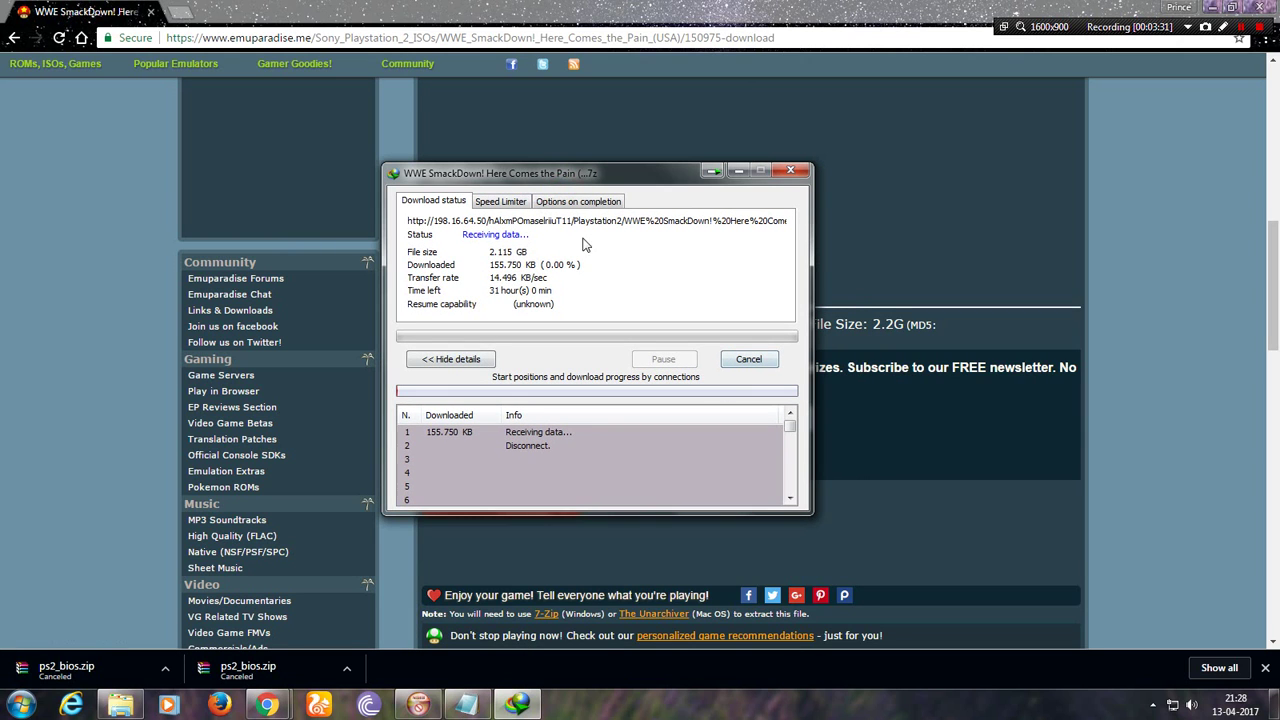
{"action": "left_click", "coordinate": [748, 362]}
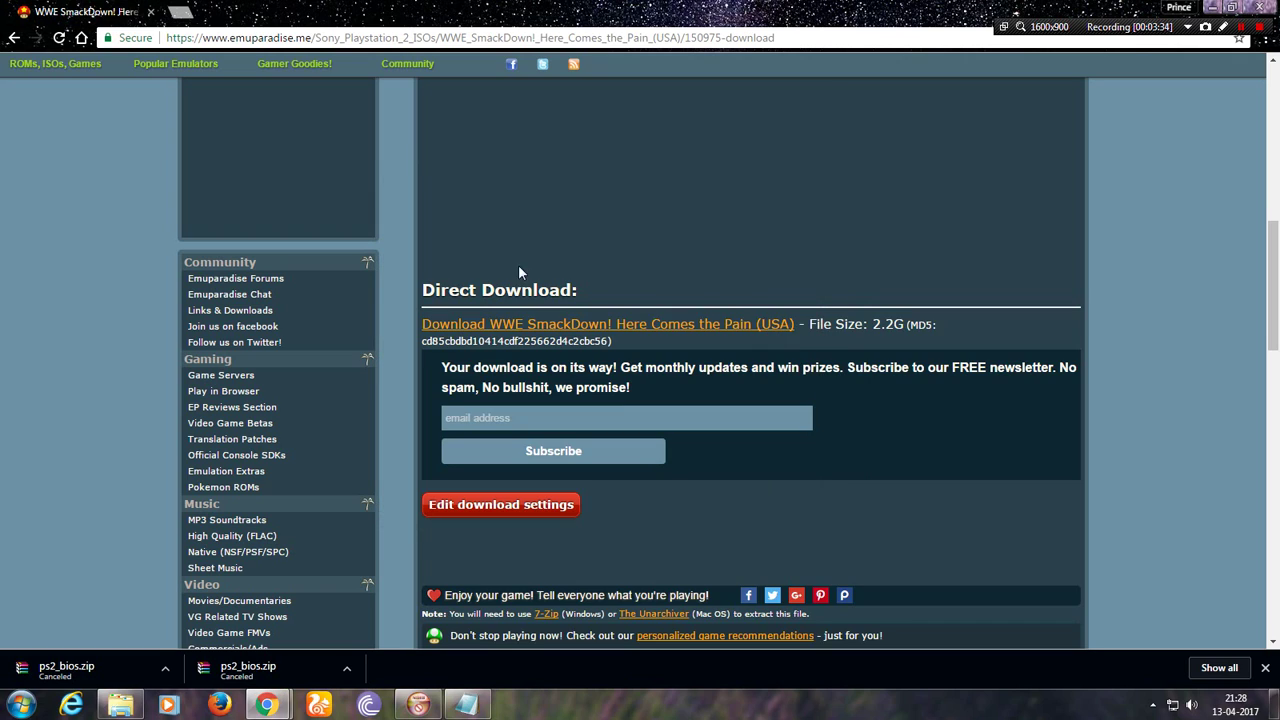
Switch to the SmackDown Installation notes in Notepad and highlight the instructions for installing Pcsx2 and Bios
{"action": "left_click", "coordinate": [1210, 8]}
{"action": "left_click_drag", "start_coordinate": [212, 258], "coordinate": [130, 428]}
{"action": "left_click", "coordinate": [465, 705]}
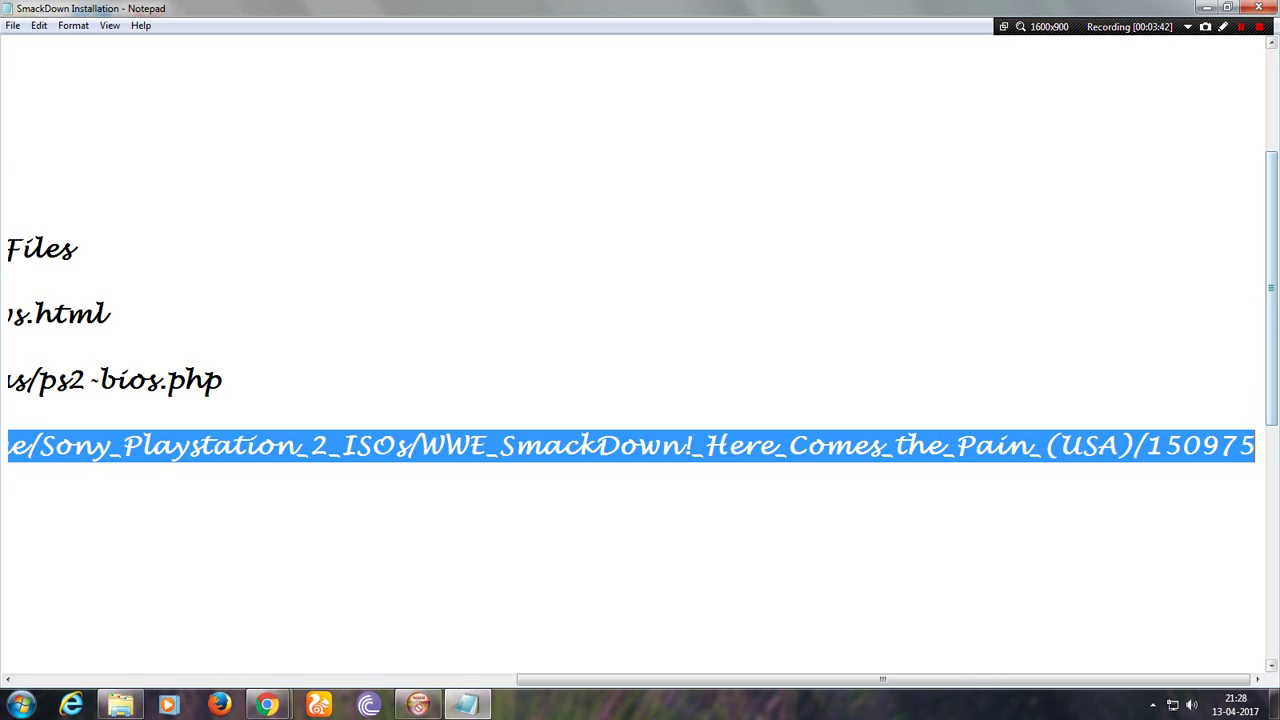
{"action": "left_click_drag", "start_coordinate": [525, 681], "coordinate": [8, 654]}
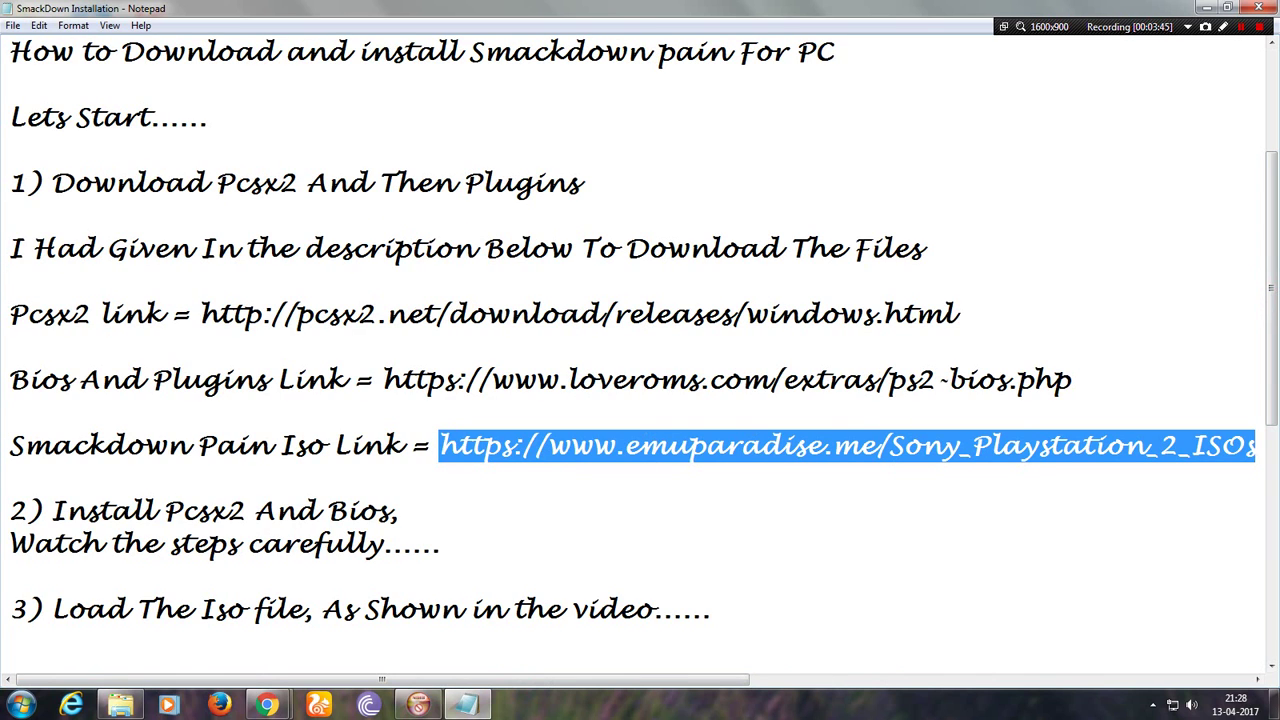
{"action": "left_click_drag", "start_coordinate": [52, 511], "coordinate": [435, 547]}
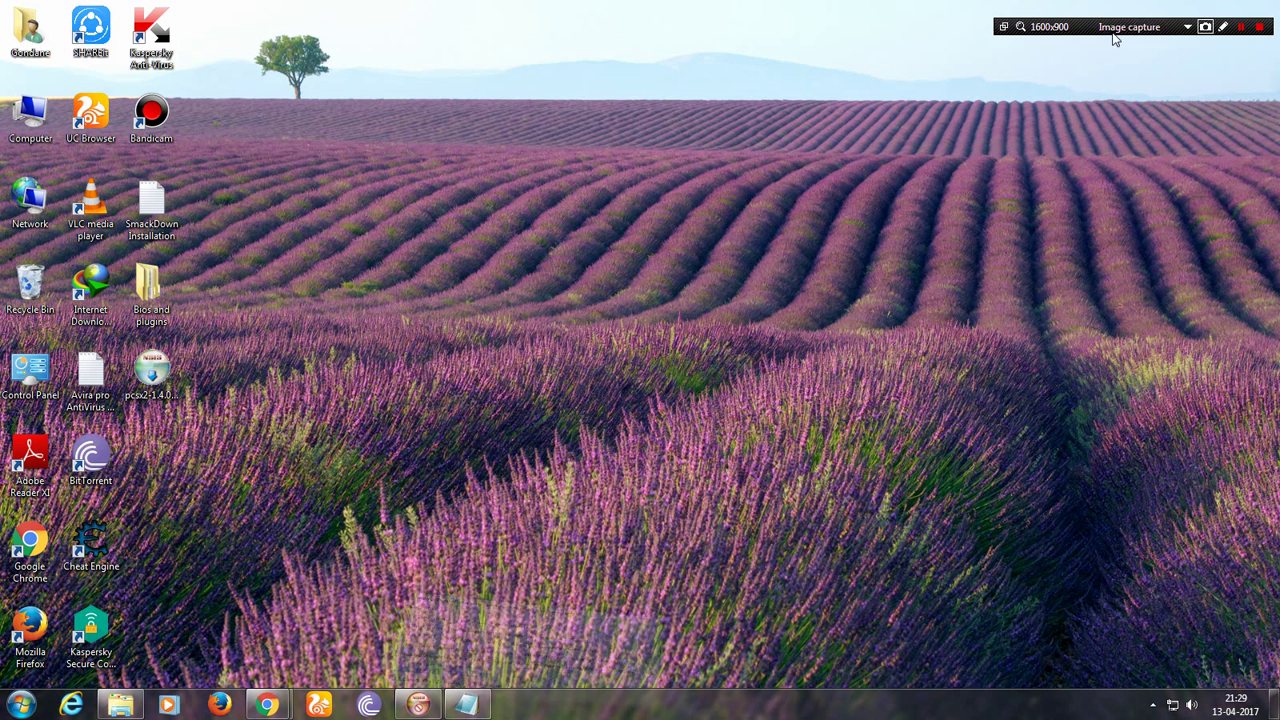
{"action": "right_click", "coordinate": [402, 304]}
{"action": "left_click", "coordinate": [449, 346]}
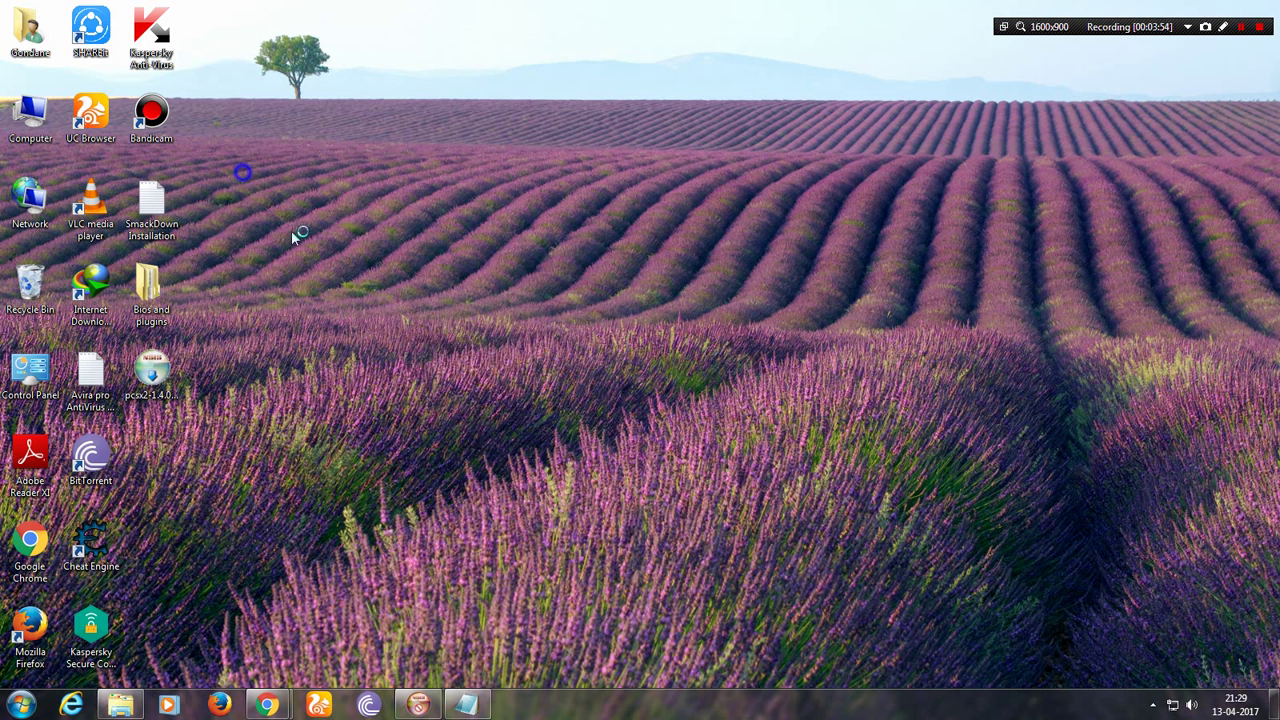
{"action": "right_click", "coordinate": [242, 172]}
{"action": "left_click", "coordinate": [296, 220]}
{"action": "right_click", "coordinate": [328, 194]}
{"action": "left_click", "coordinate": [366, 234]}
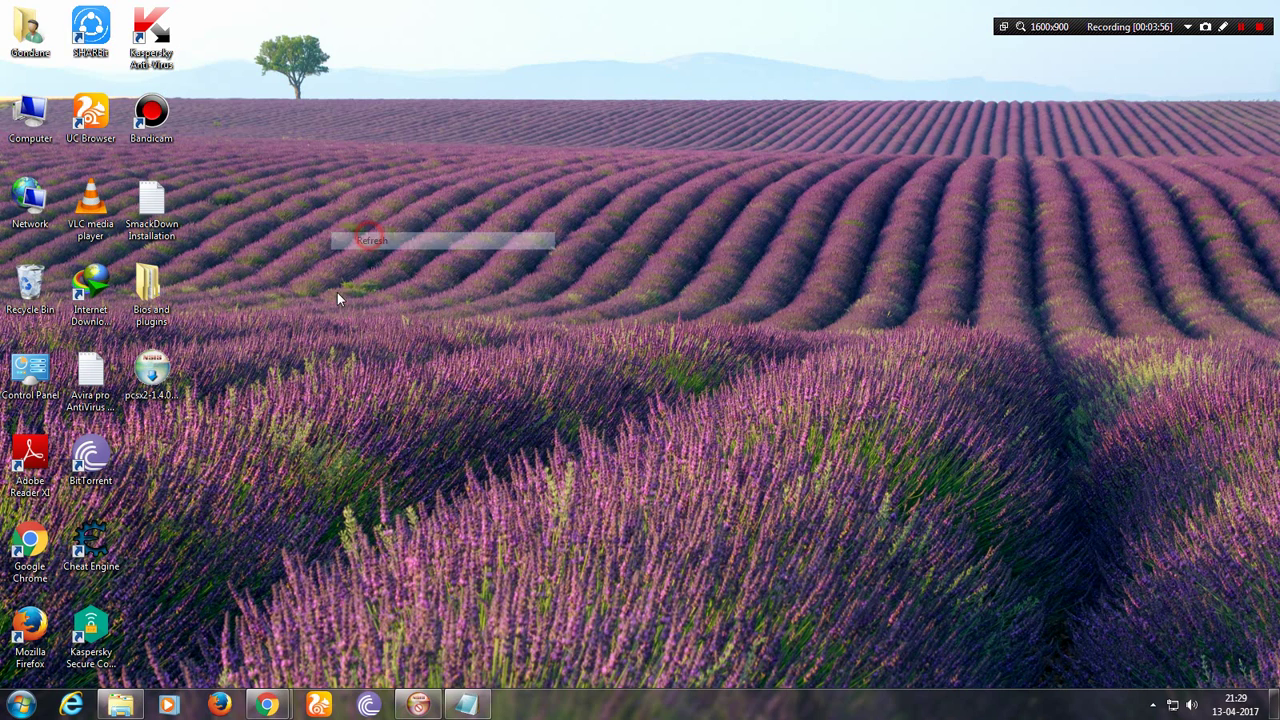
Launch the pcsx2-1.4.0-setup installer from the desktop and accept the default selection of components
{"action": "left_click", "coordinate": [176, 372]}
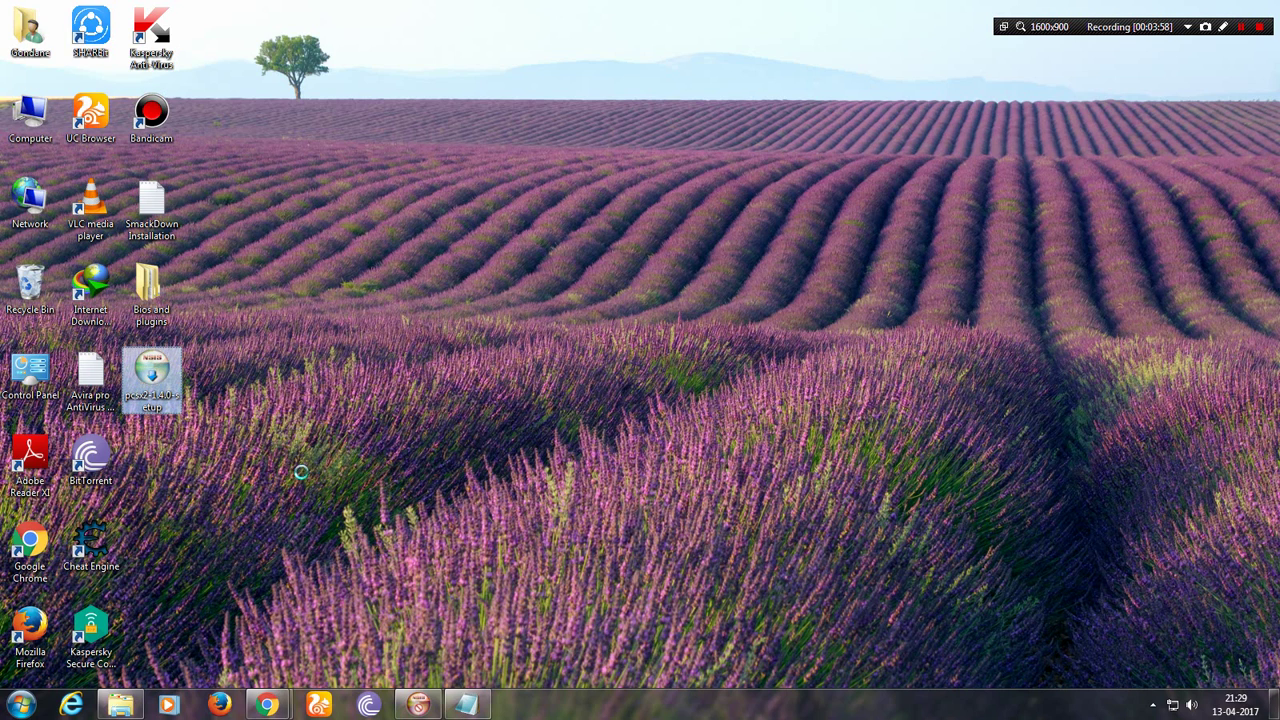
{"action": "right_click", "coordinate": [177, 293]}
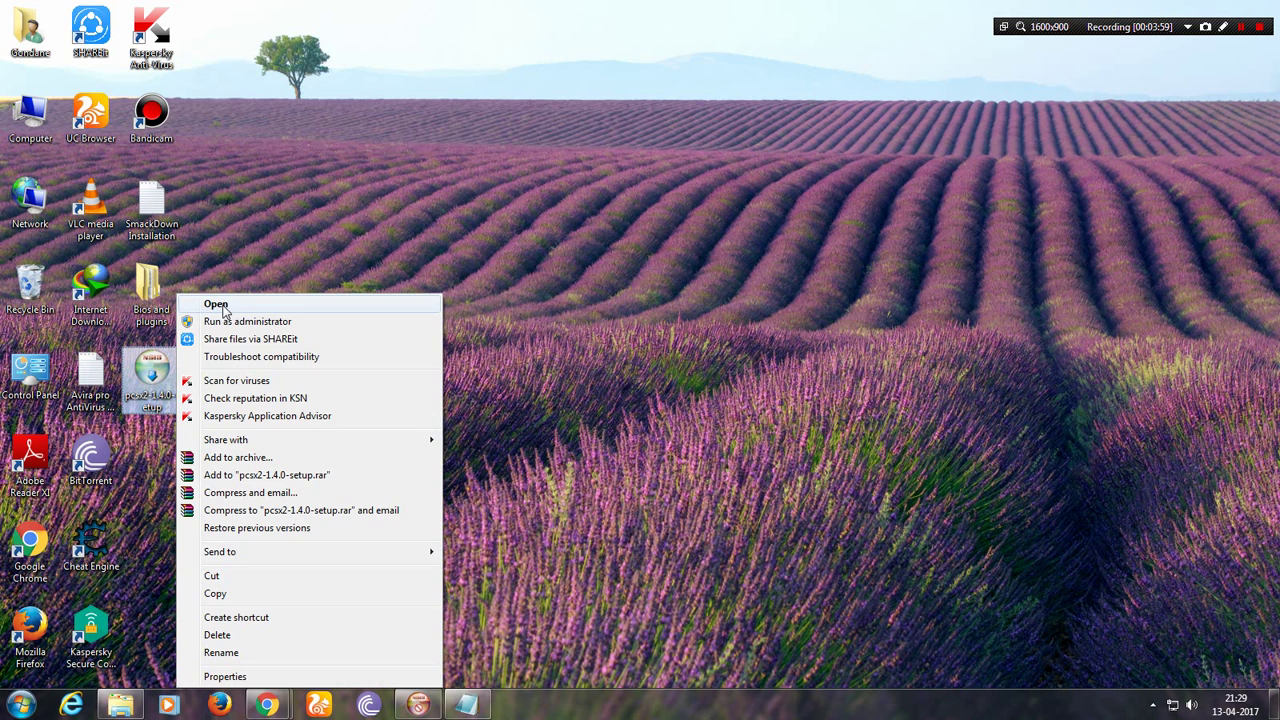
{"action": "left_click", "coordinate": [215, 305]}
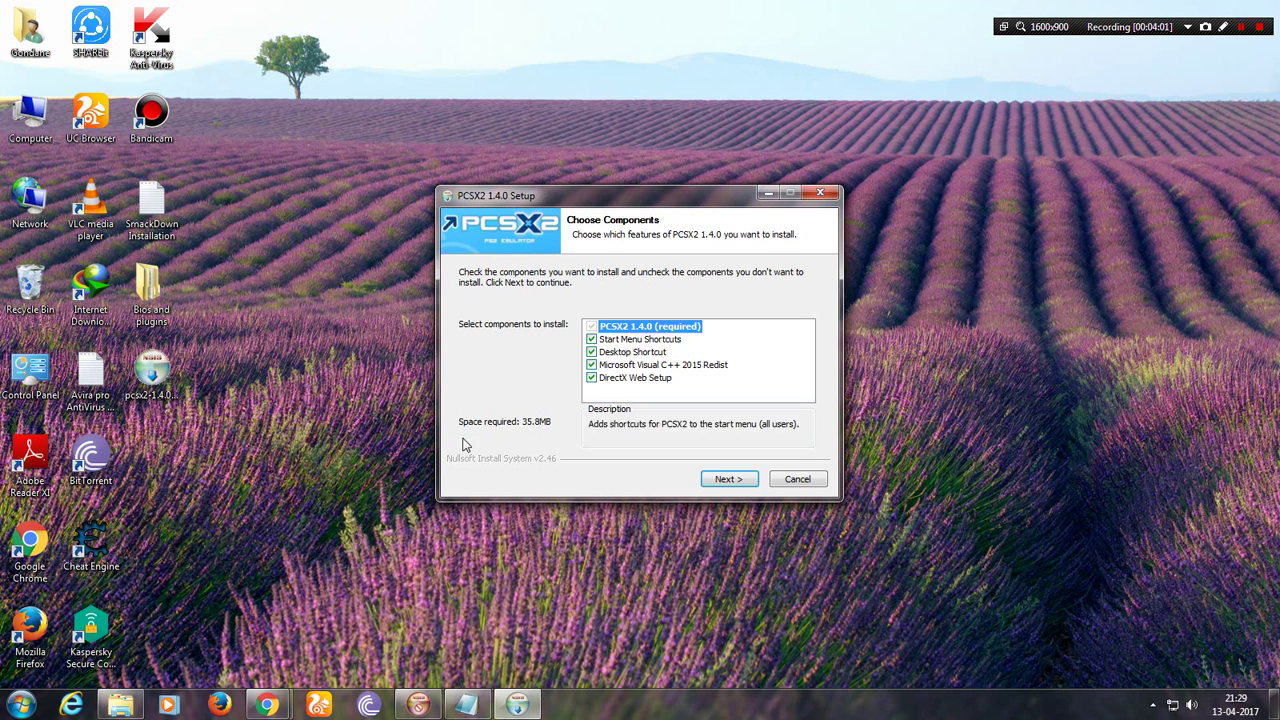
{"action": "left_click_drag", "start_coordinate": [539, 193], "coordinate": [533, 182]}
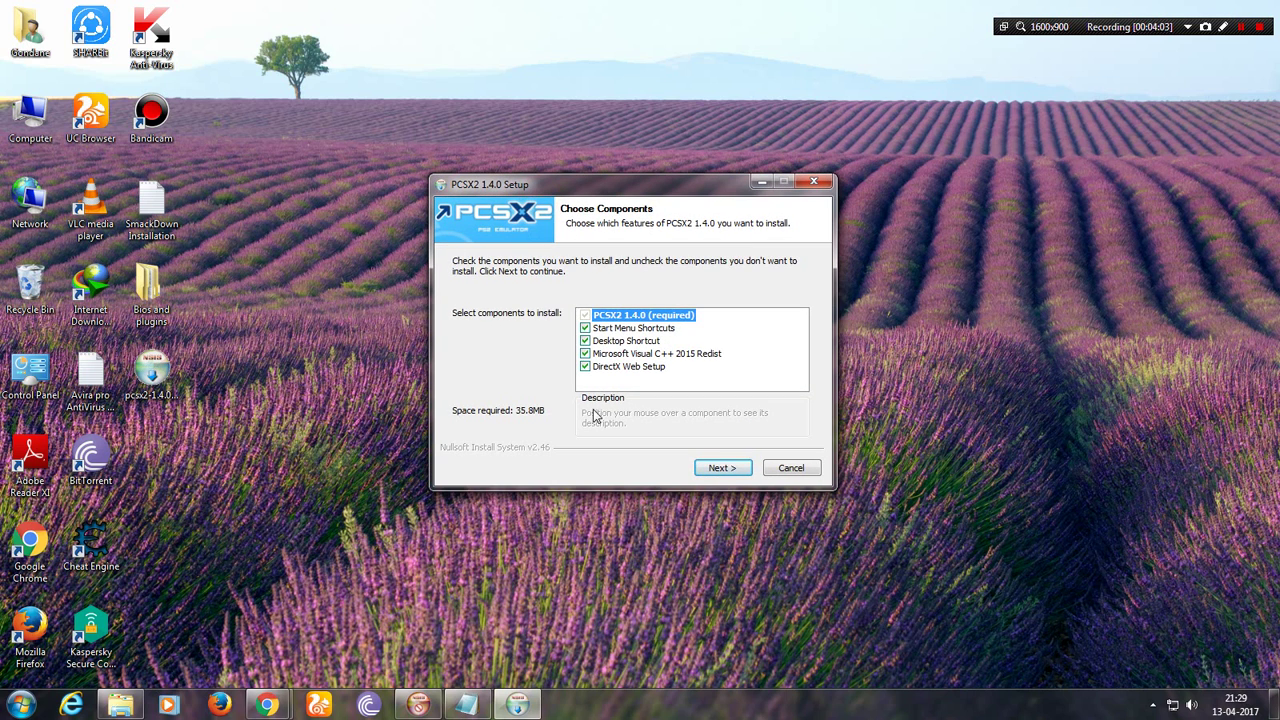
{"action": "left_click", "coordinate": [722, 468]}
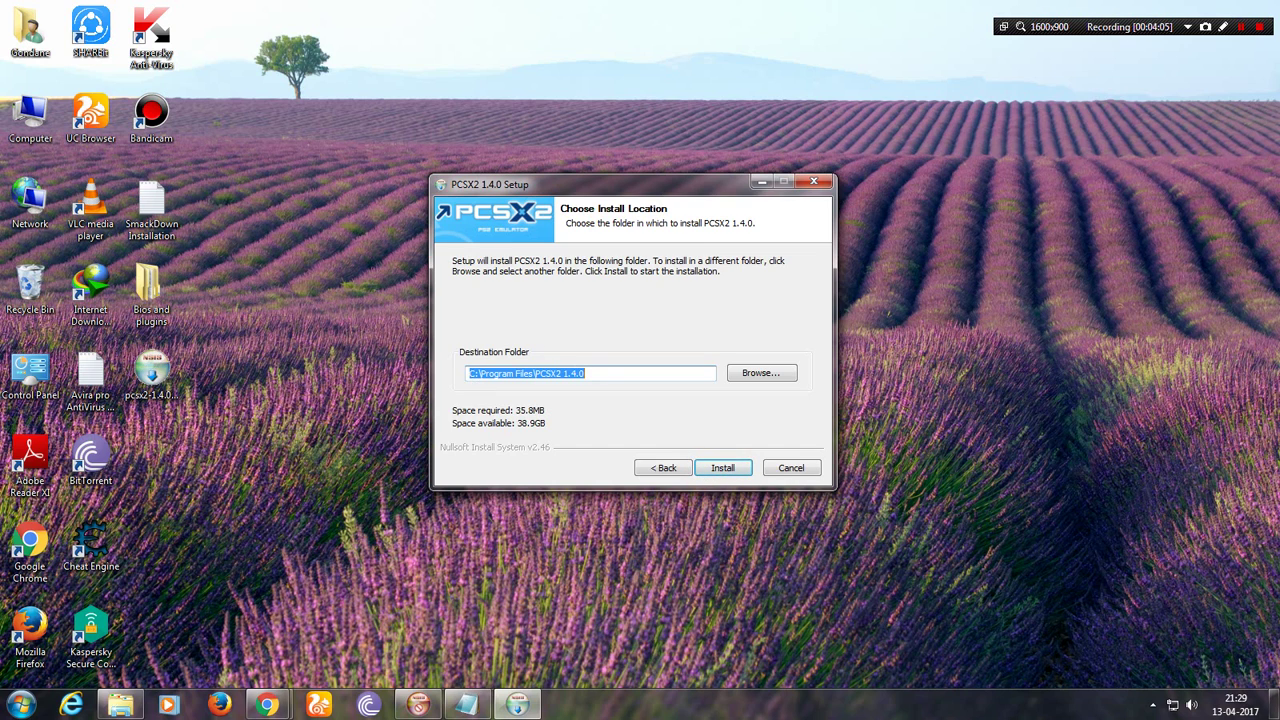
Install PCSX2 in the default destination folder C:\Program Files\PCSX2 1.4.0
{"action": "left_click_drag", "start_coordinate": [594, 373], "coordinate": [426, 381]}
{"action": "left_click", "coordinate": [424, 380]}
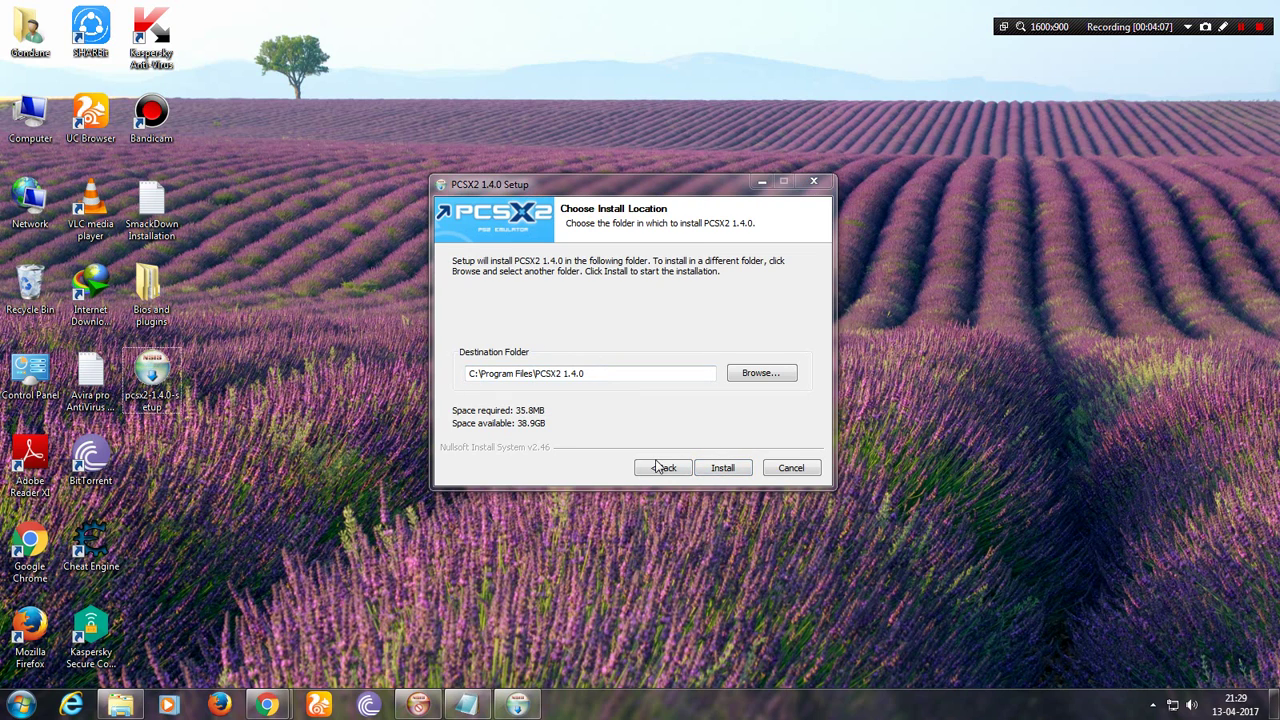
{"action": "left_click", "coordinate": [713, 475]}
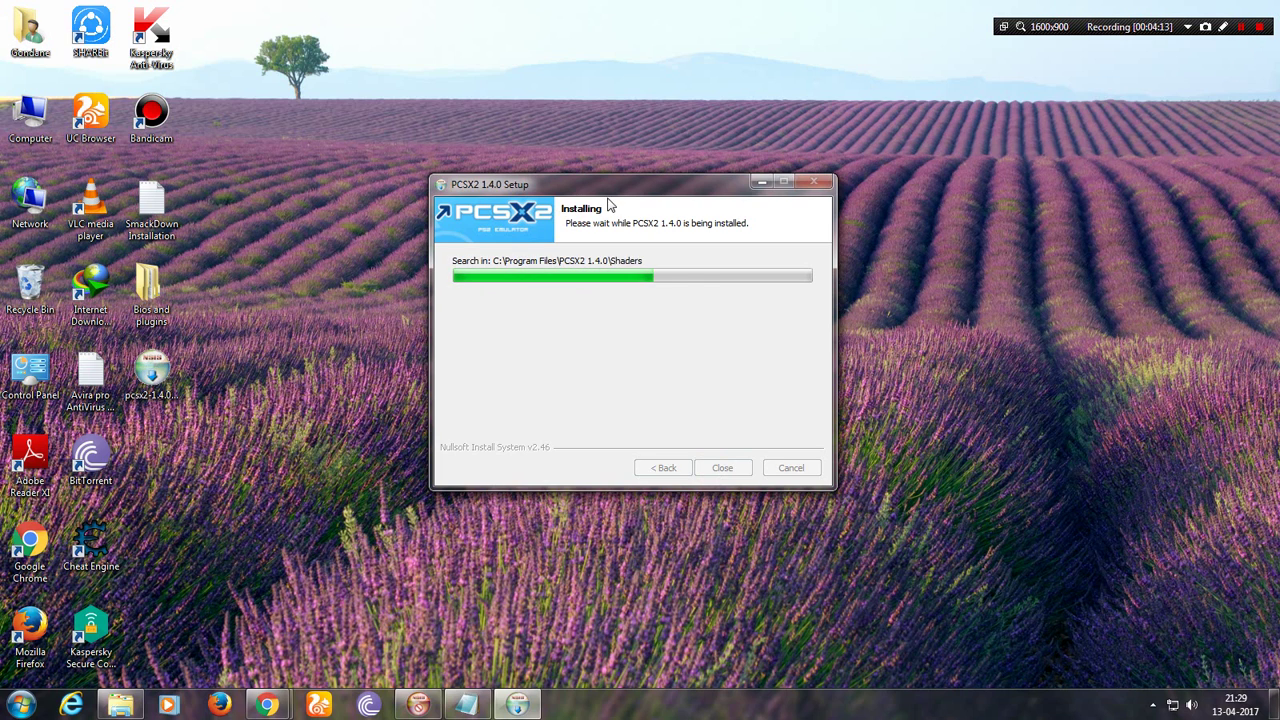
{"action": "left_click_drag", "start_coordinate": [599, 194], "coordinate": [577, 200]}
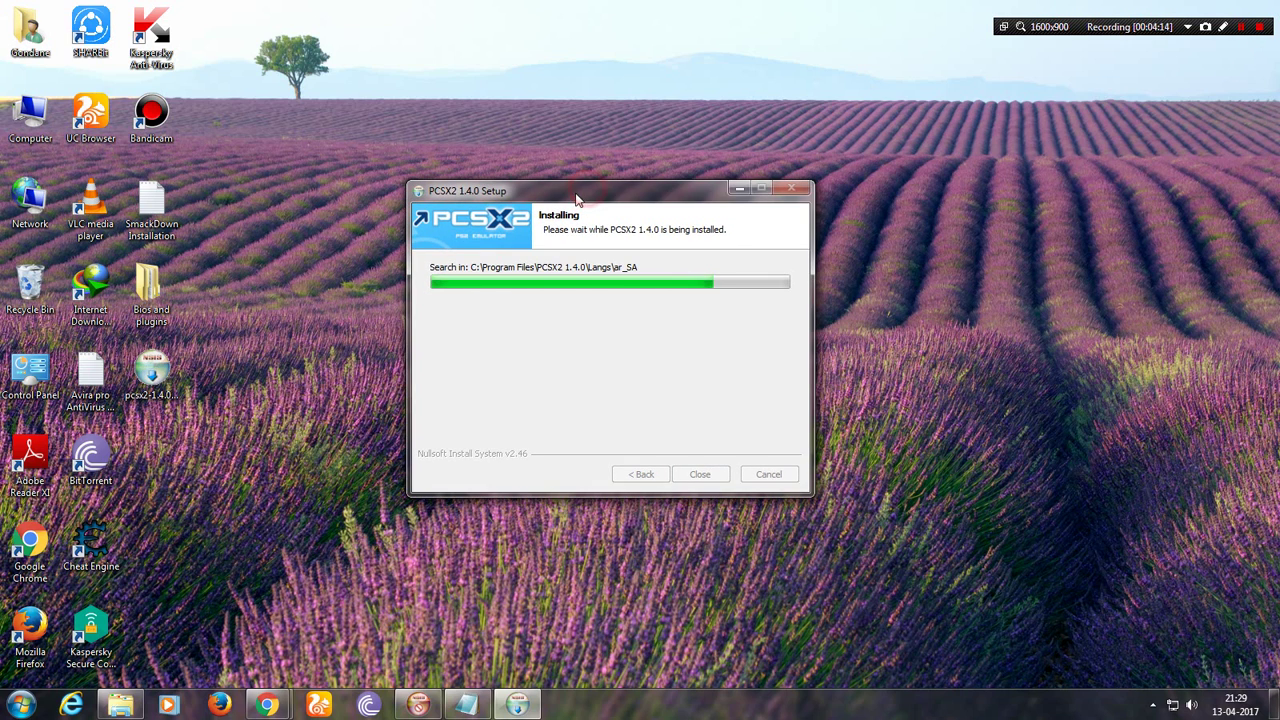
{"action": "left_click", "coordinate": [1223, 27]}
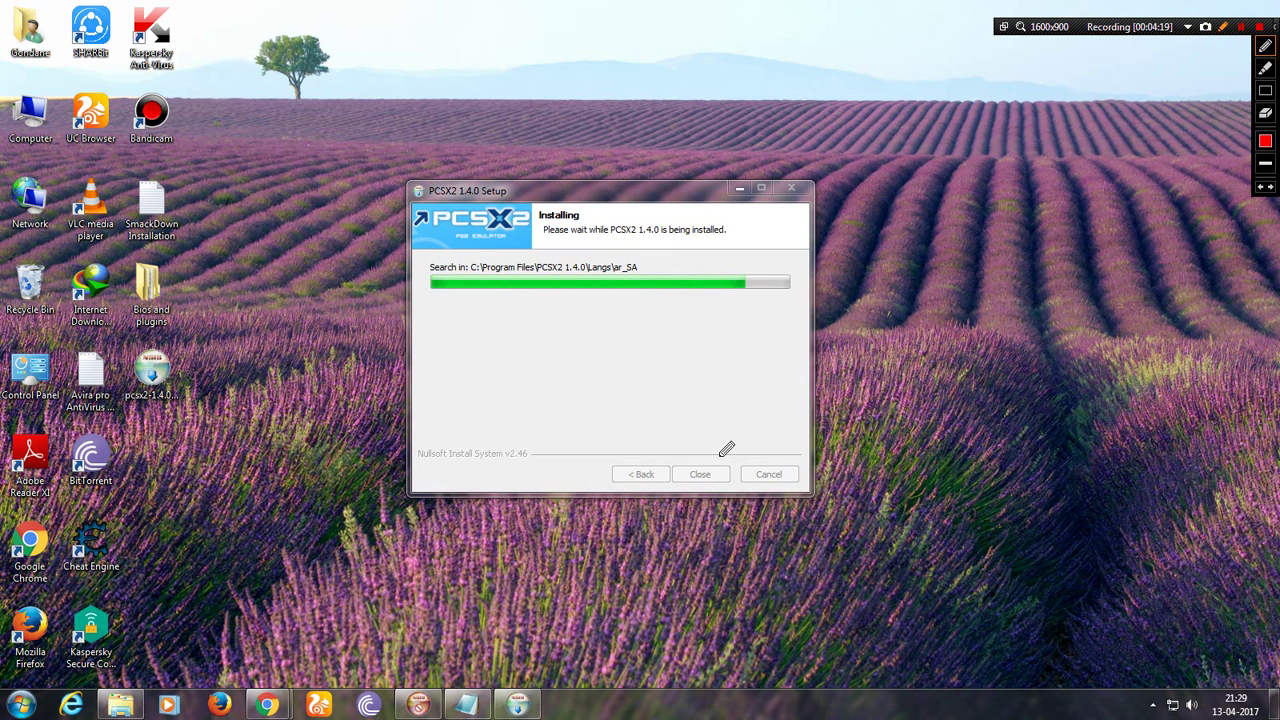
{"action": "mouse_move", "coordinate": [726, 449]}
{"action": "left_mouse_down"}
{"action": "mouse_move", "coordinate": [705, 476]}
{"action": "mouse_move", "coordinate": [690, 457]}
{"action": "mouse_move", "coordinate": [729, 452]}
{"action": "left_mouse_up"}
{"action": "left_click", "coordinate": [1265, 163]}
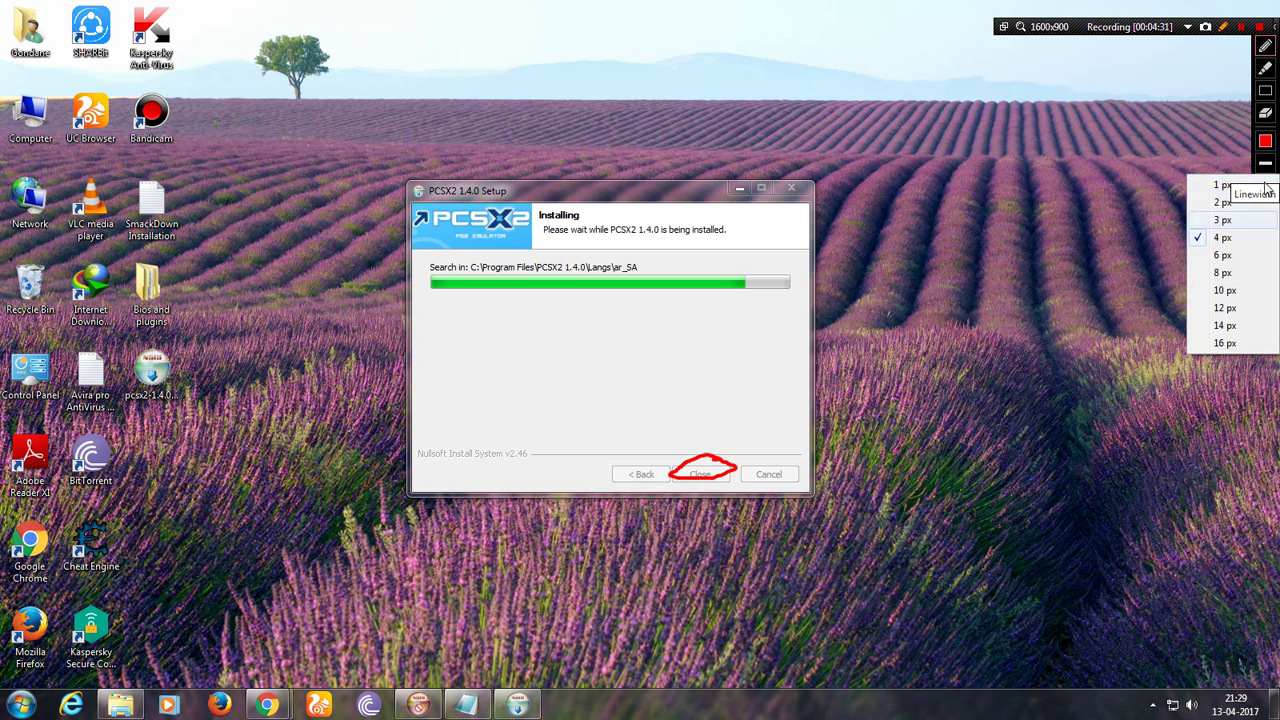
{"action": "left_click", "coordinate": [1266, 114]}
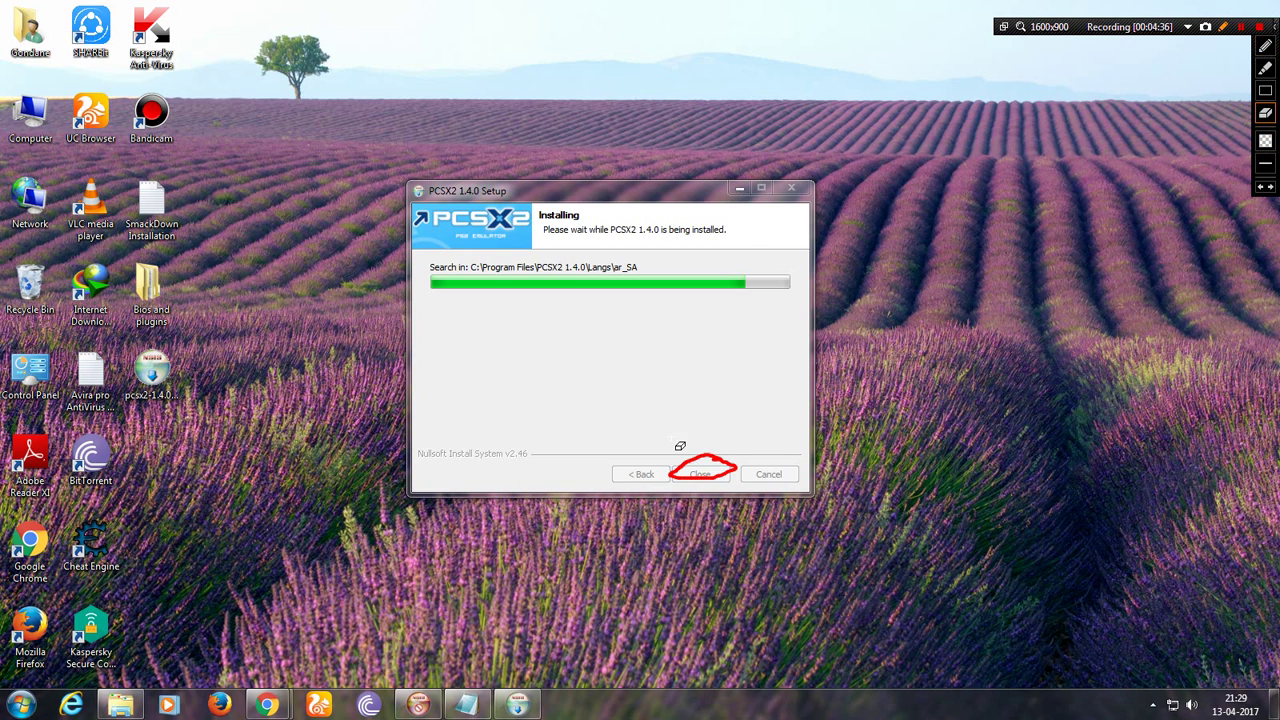
{"action": "mouse_move", "coordinate": [671, 460]}
{"action": "left_mouse_down"}
{"action": "mouse_move", "coordinate": [770, 503]}
{"action": "mouse_move", "coordinate": [764, 492]}
{"action": "left_mouse_up"}
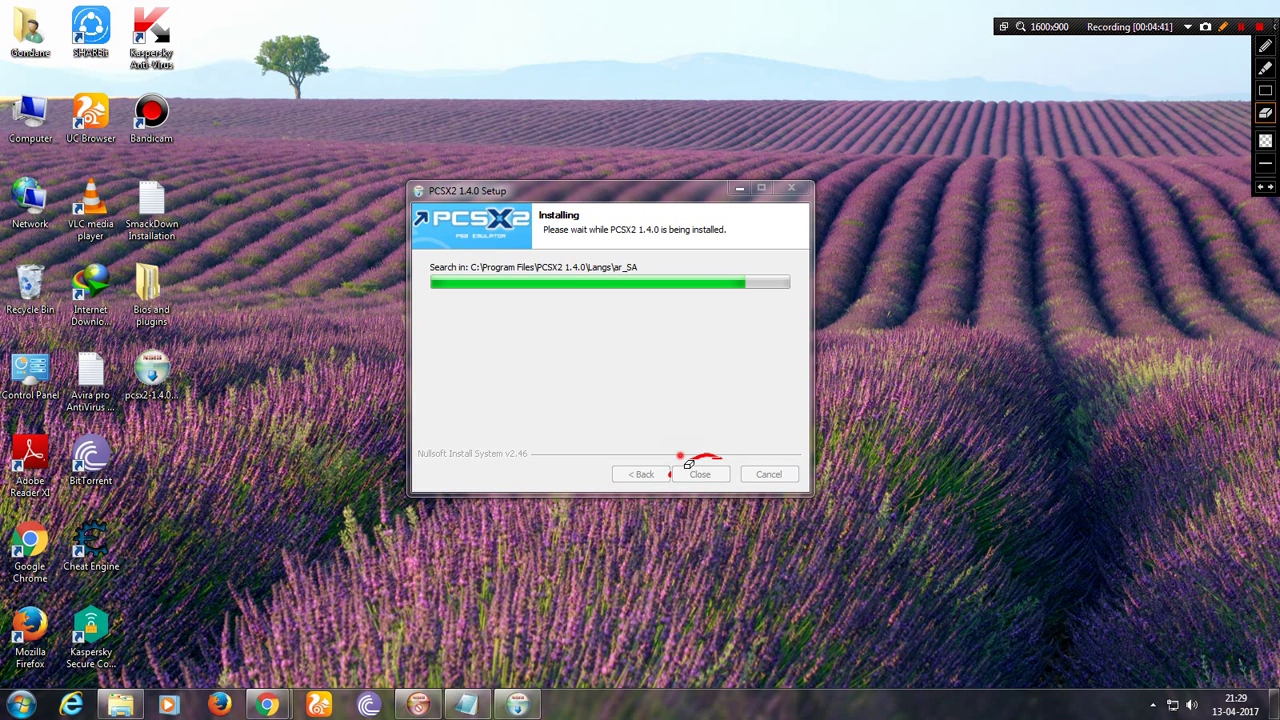
{"action": "mouse_move", "coordinate": [681, 456]}
{"action": "left_mouse_down"}
{"action": "mouse_move", "coordinate": [732, 459]}
{"action": "mouse_move", "coordinate": [685, 478]}
{"action": "mouse_move", "coordinate": [703, 490]}
{"action": "left_mouse_up"}
{"action": "left_click_drag", "start_coordinate": [666, 449], "coordinate": [734, 460]}
{"action": "left_click_drag", "start_coordinate": [1113, 33], "coordinate": [1116, 16]}
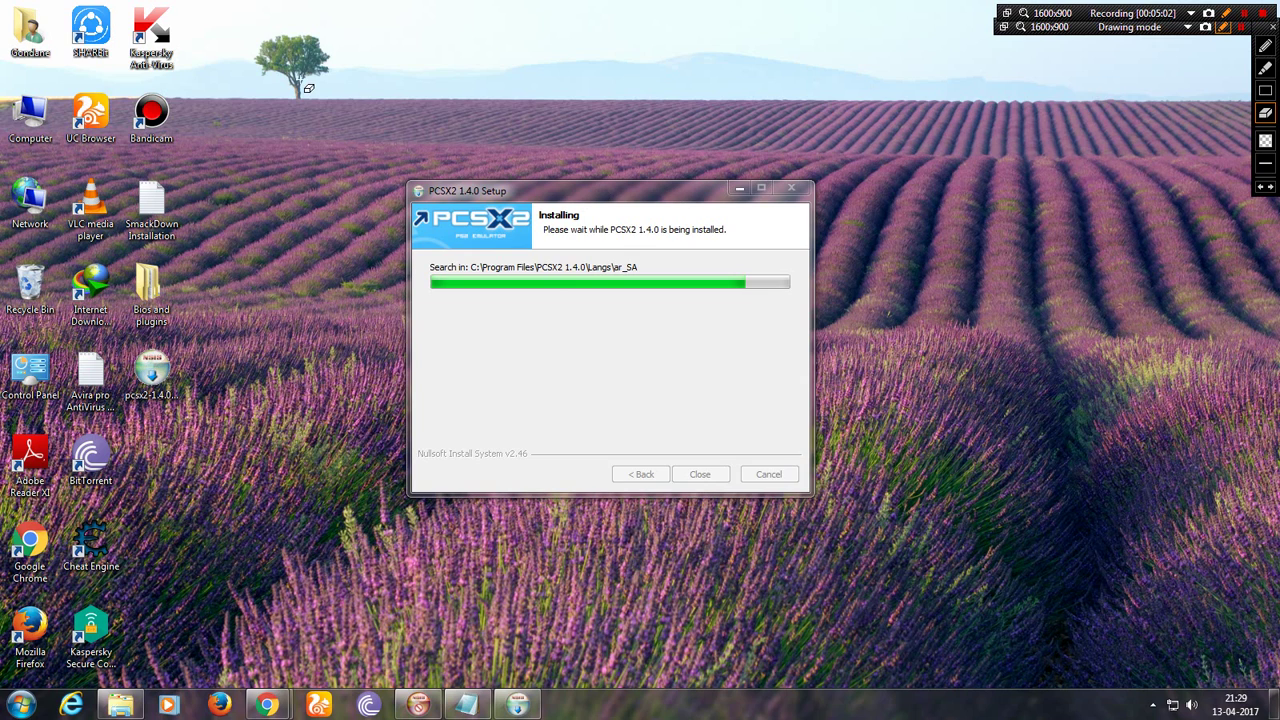
{"action": "left_click", "coordinate": [1264, 92]}
{"action": "left_click", "coordinate": [1264, 145]}
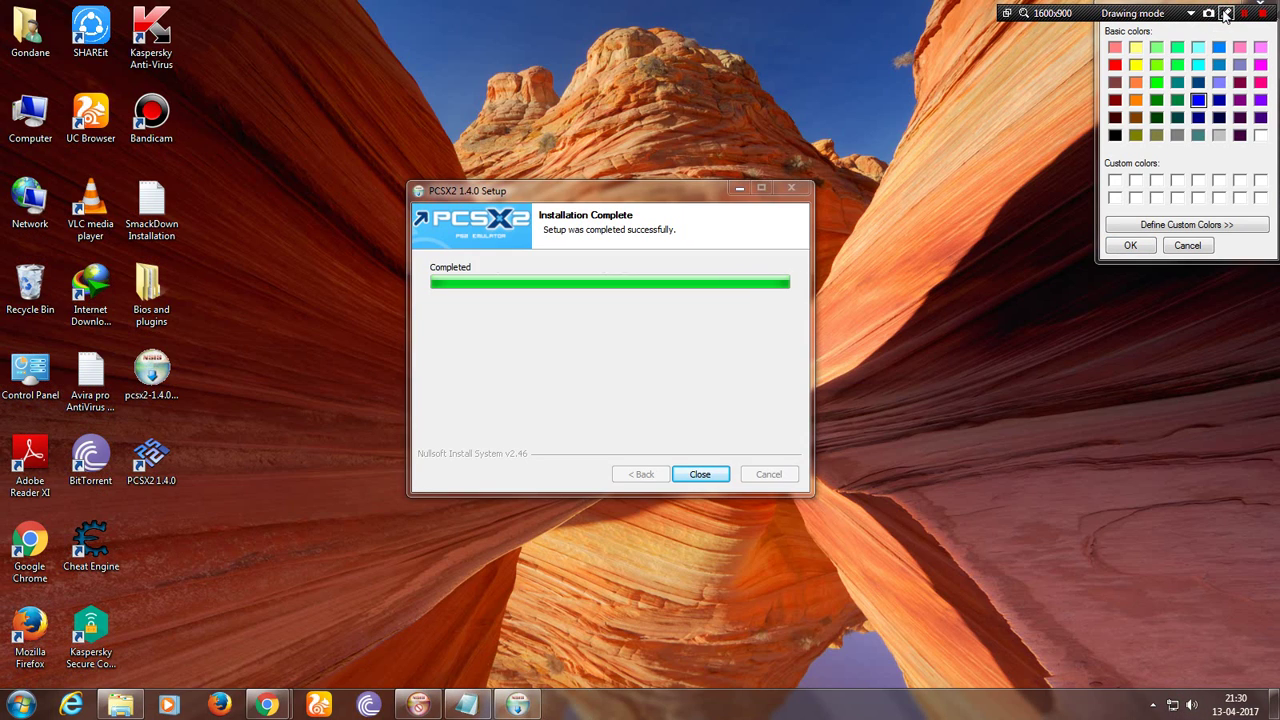
{"action": "left_click_drag", "start_coordinate": [684, 190], "coordinate": [618, 162]}
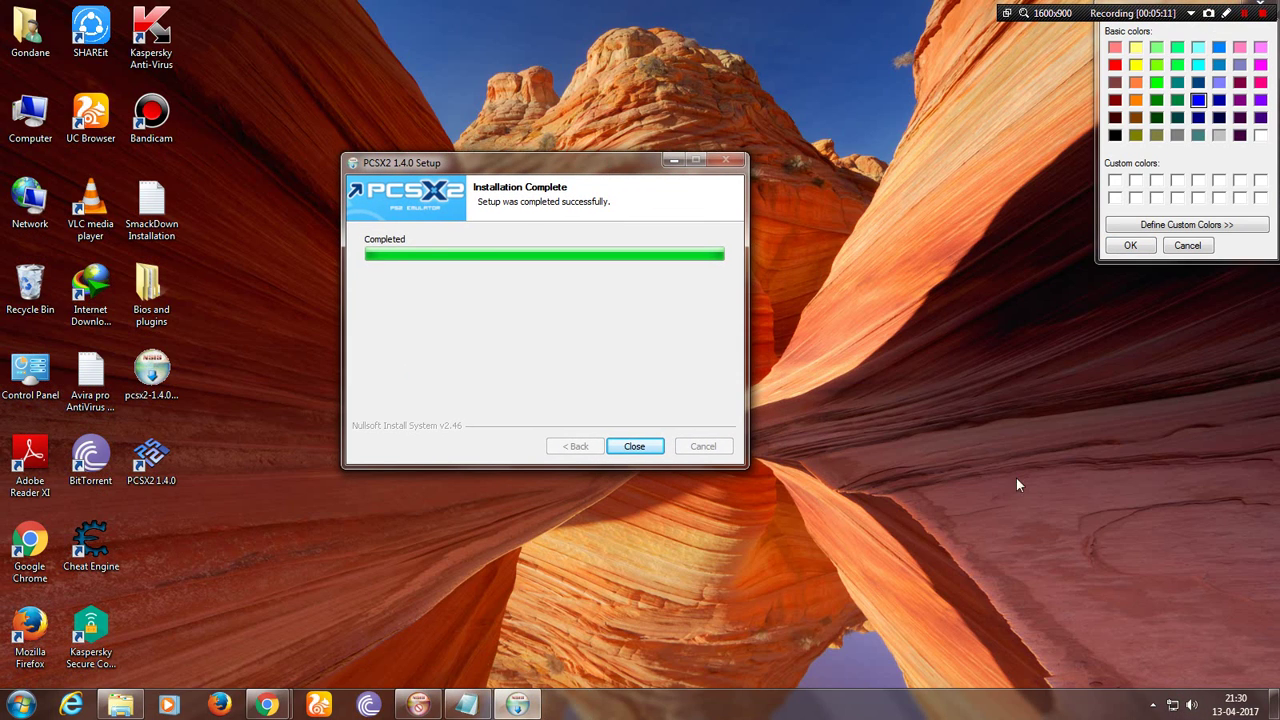
{"action": "left_click", "coordinate": [1261, 10]}
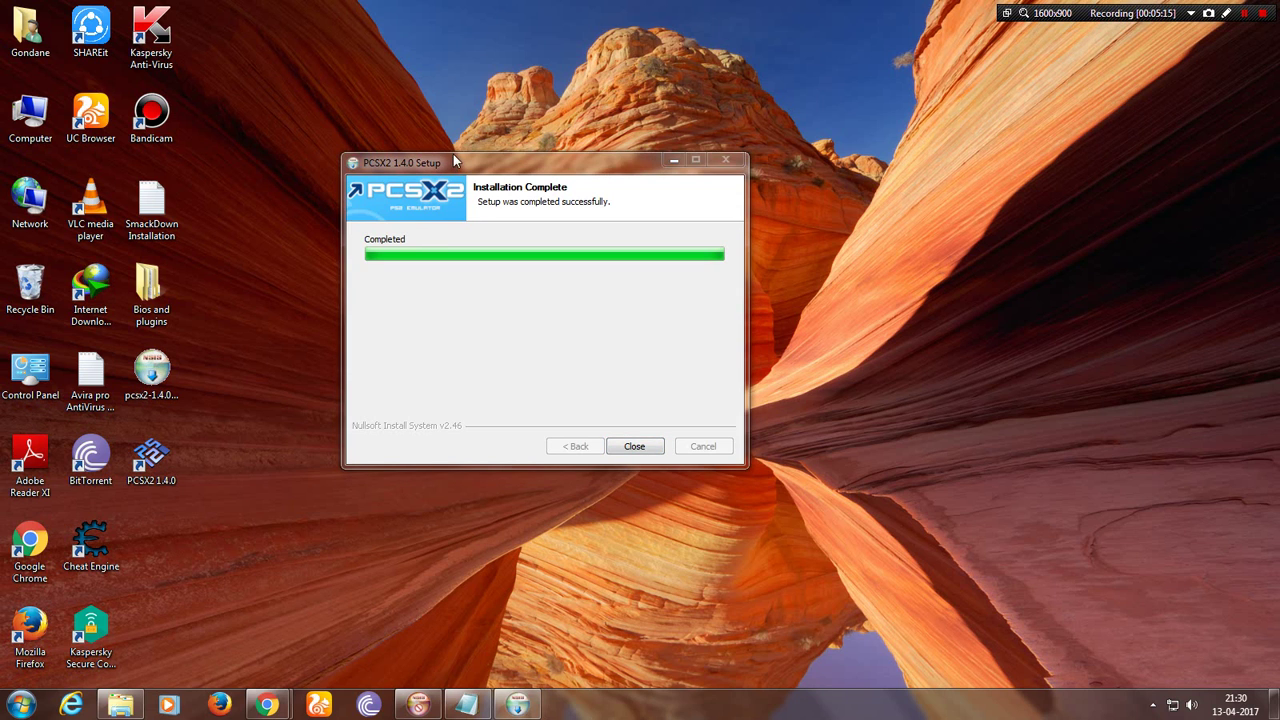
Close the completed PCSX2 1.4.0 setup wizard, leaving no installer window open
{"action": "left_click_drag", "start_coordinate": [453, 156], "coordinate": [485, 170]}
{"action": "left_click", "coordinate": [668, 460]}
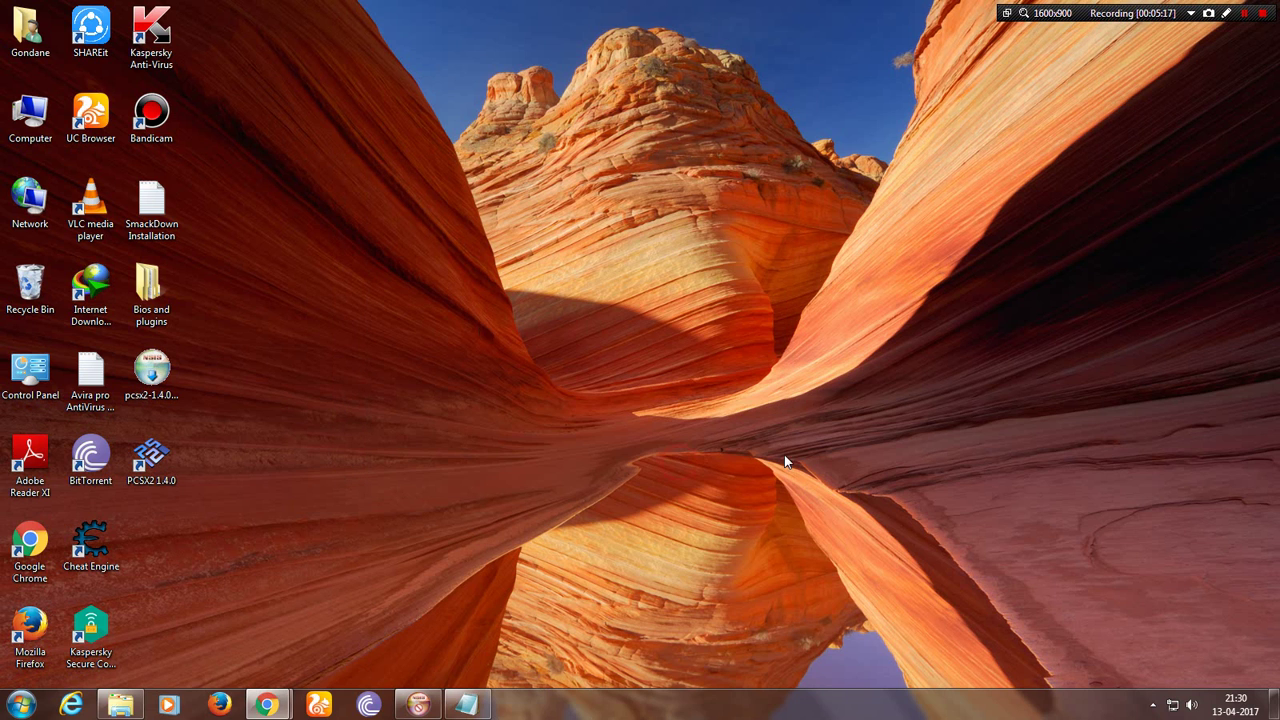
{"action": "double_click", "coordinate": [155, 378]}
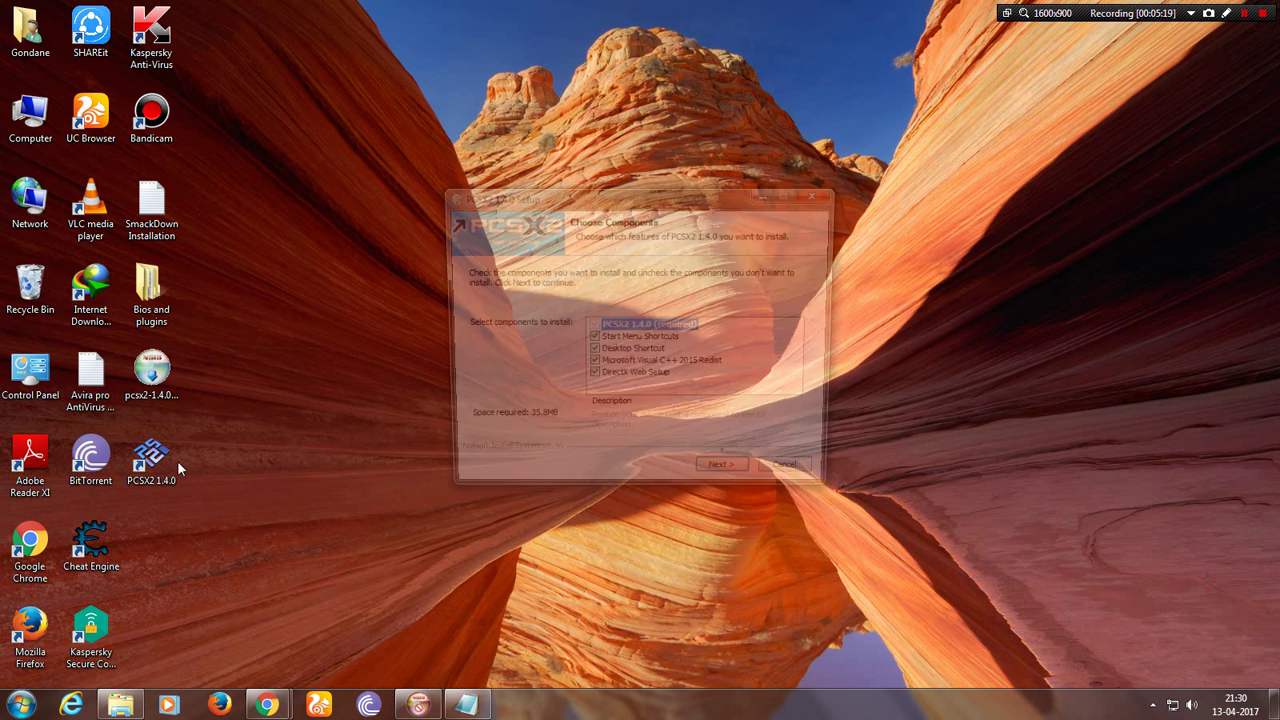
{"action": "left_click", "coordinate": [820, 195]}
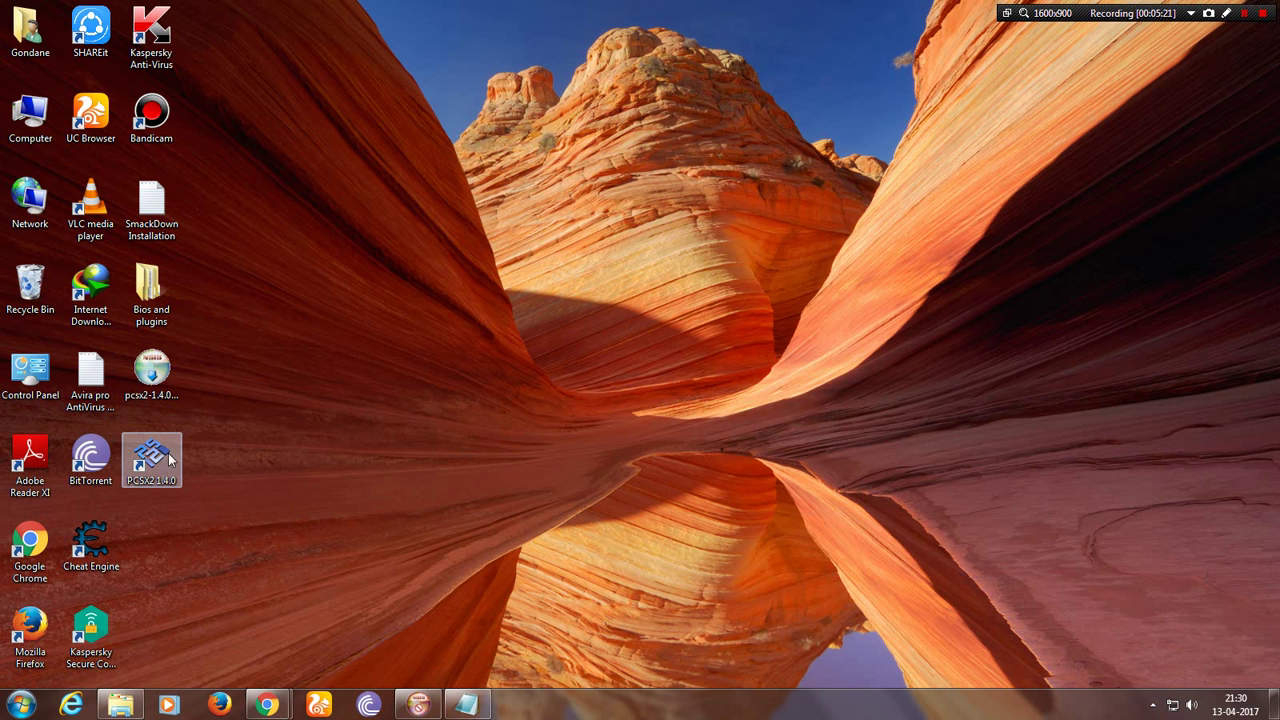
Launch PCSX2 1.4.0 from the desktop and apply English (U.S.) as its language in the First Time Configuration wizard
{"action": "double_click", "coordinate": [130, 458]}
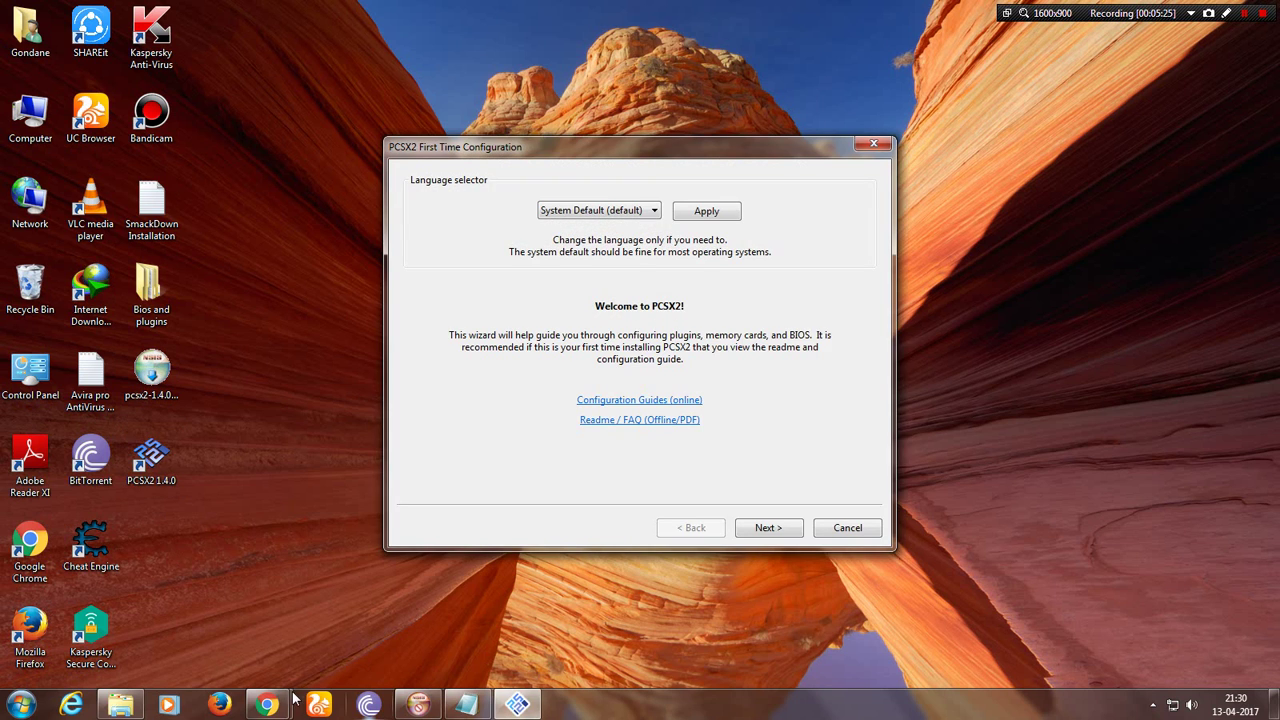
{"action": "left_click", "coordinate": [636, 210]}
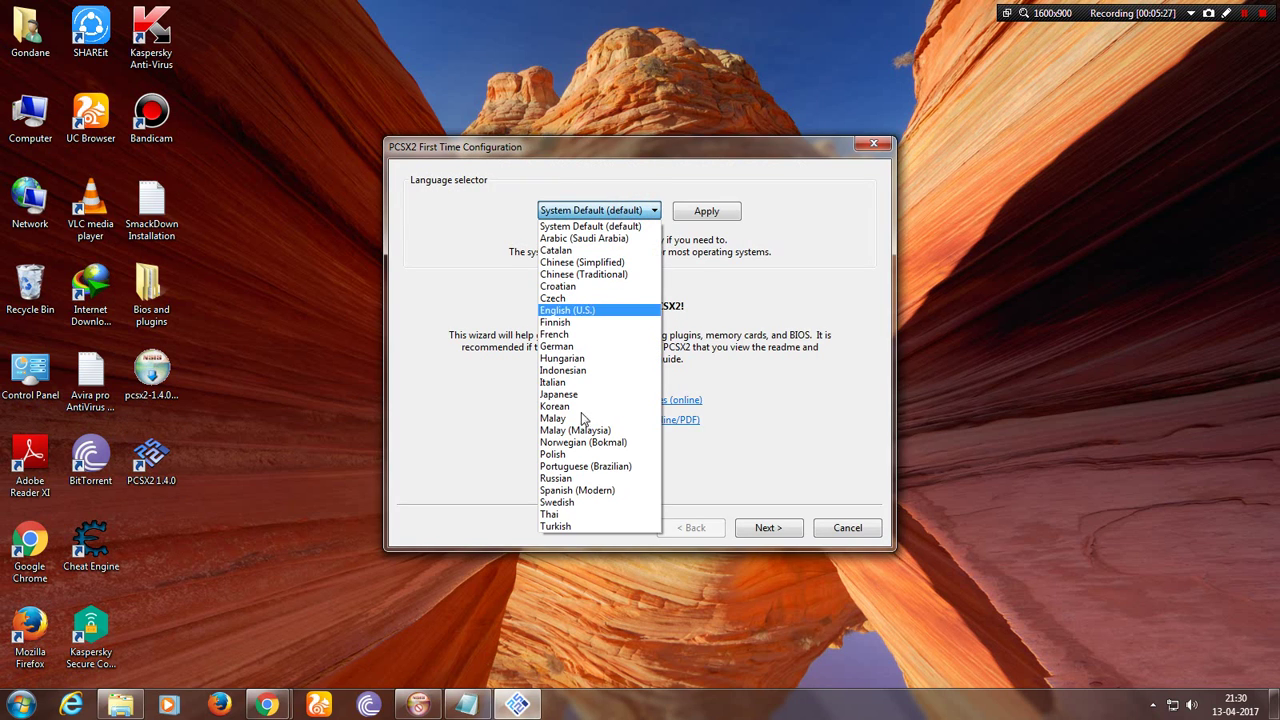
{"action": "left_click", "coordinate": [587, 311]}
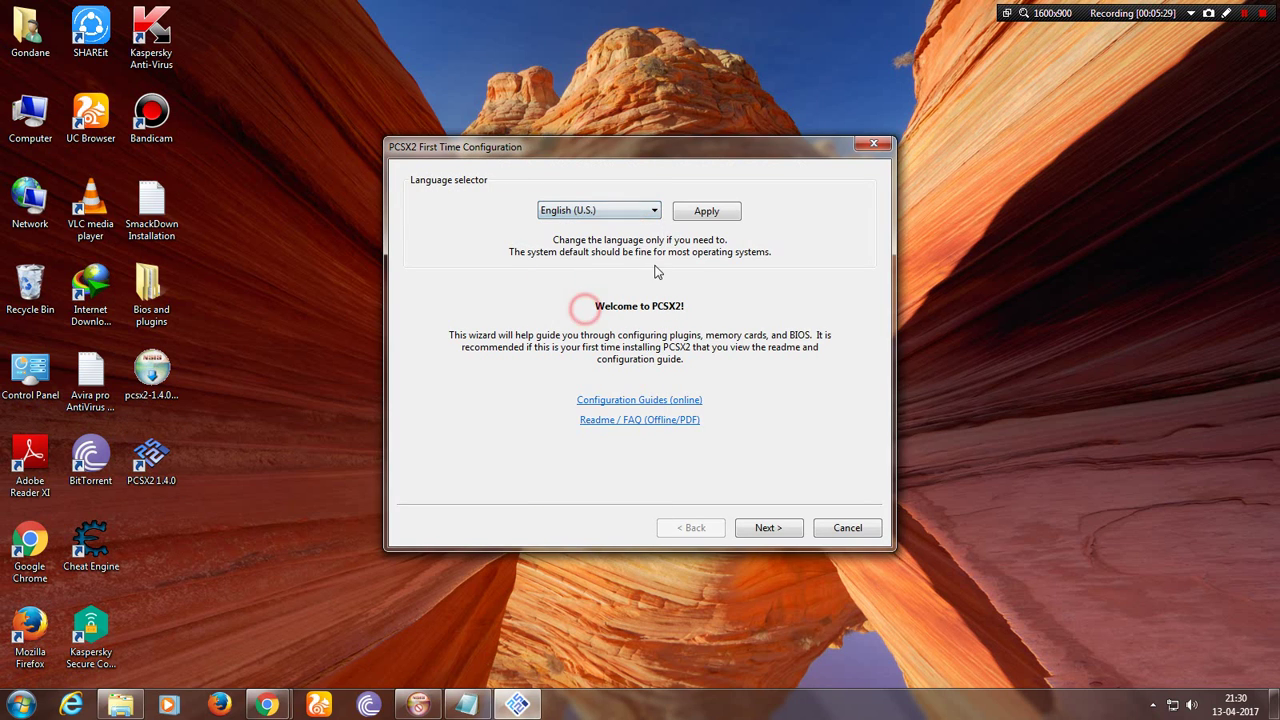
{"action": "left_click", "coordinate": [696, 211]}
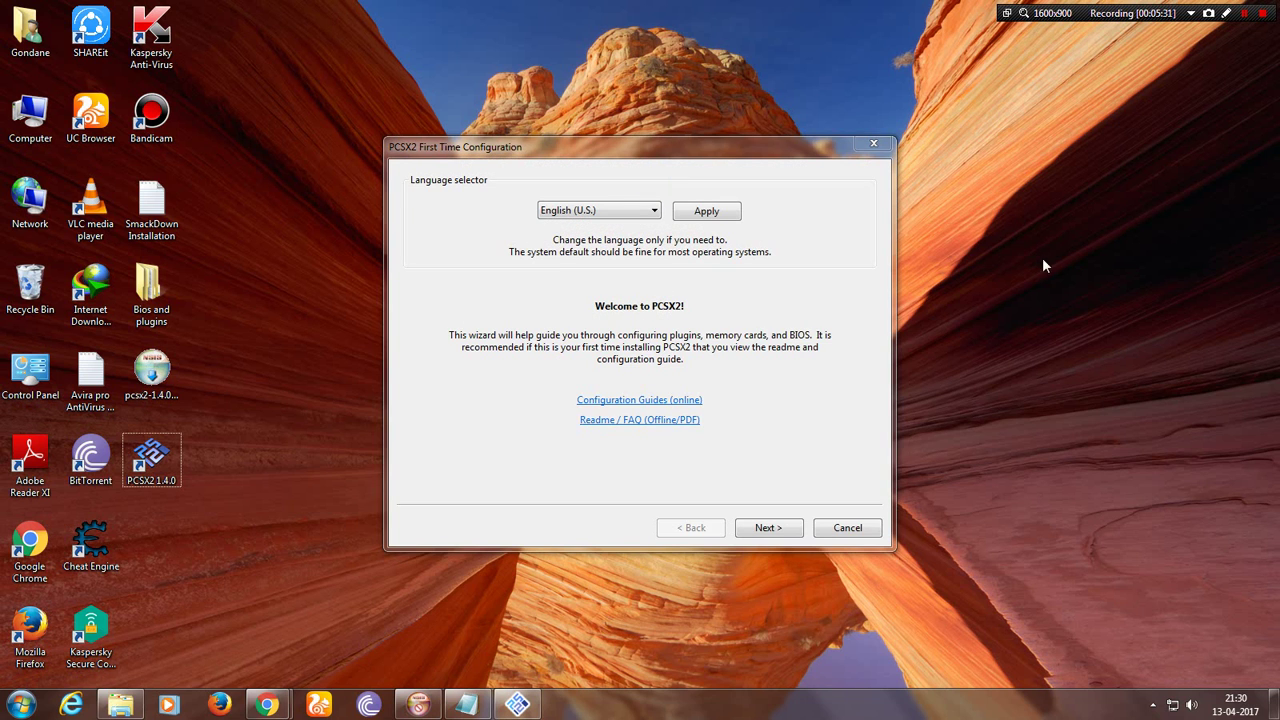
{"action": "right_click", "coordinate": [1014, 212]}
{"action": "left_click", "coordinate": [1042, 254]}
{"action": "left_click_drag", "start_coordinate": [558, 155], "coordinate": [531, 167]}
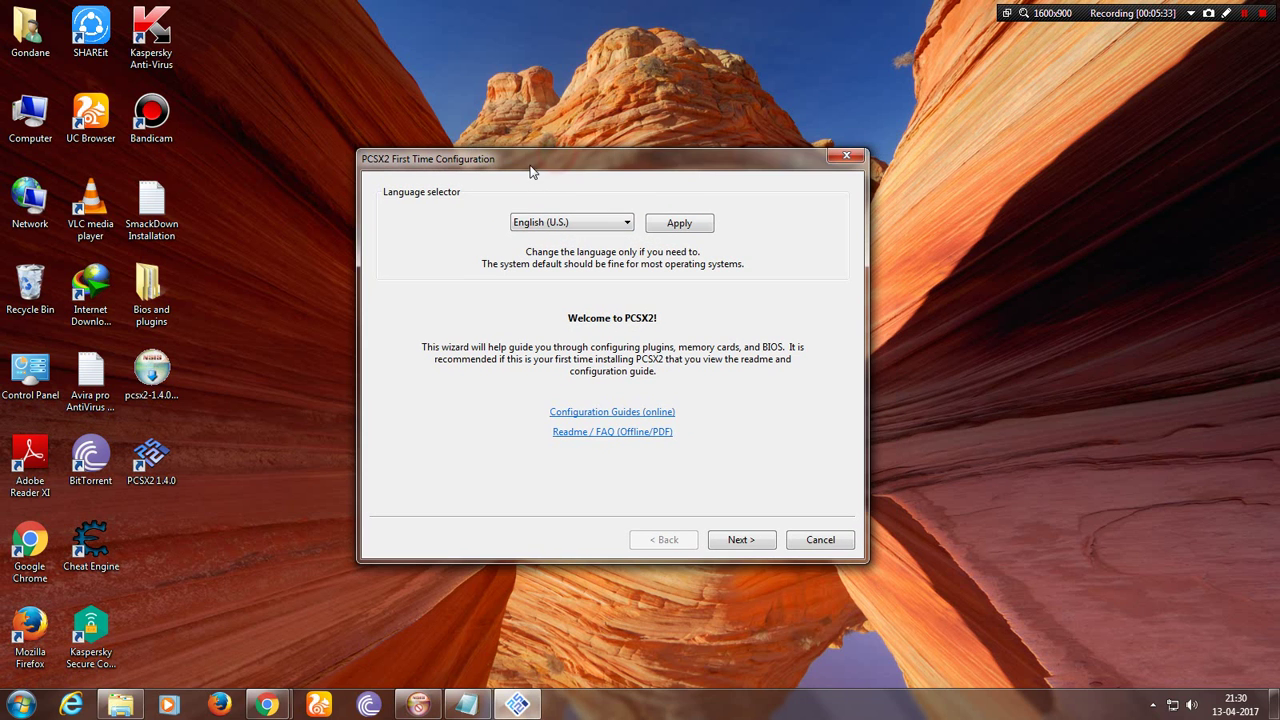
Accept the default plugin selections and default plugins folder, and proceed to the BIOS selection page
{"action": "left_click", "coordinate": [749, 539]}
{"action": "left_click", "coordinate": [549, 407]}
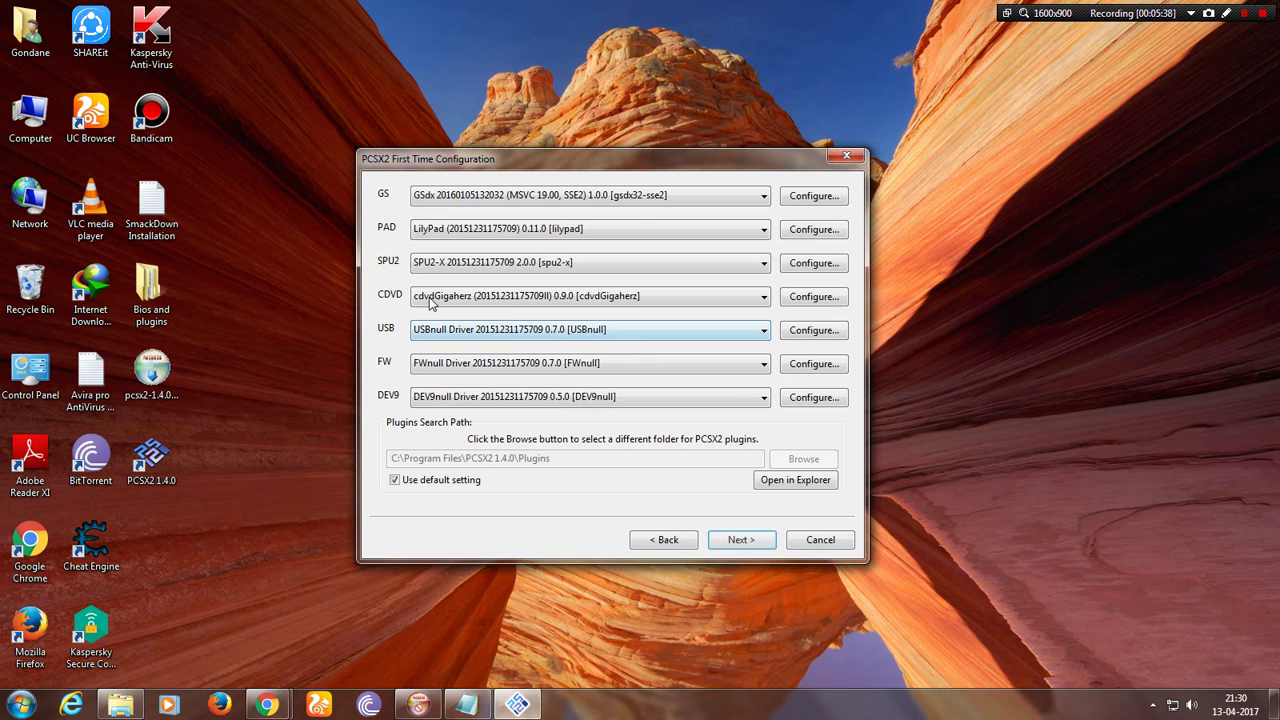
{"action": "left_click", "coordinate": [755, 197]}
{"action": "left_click", "coordinate": [755, 197]}
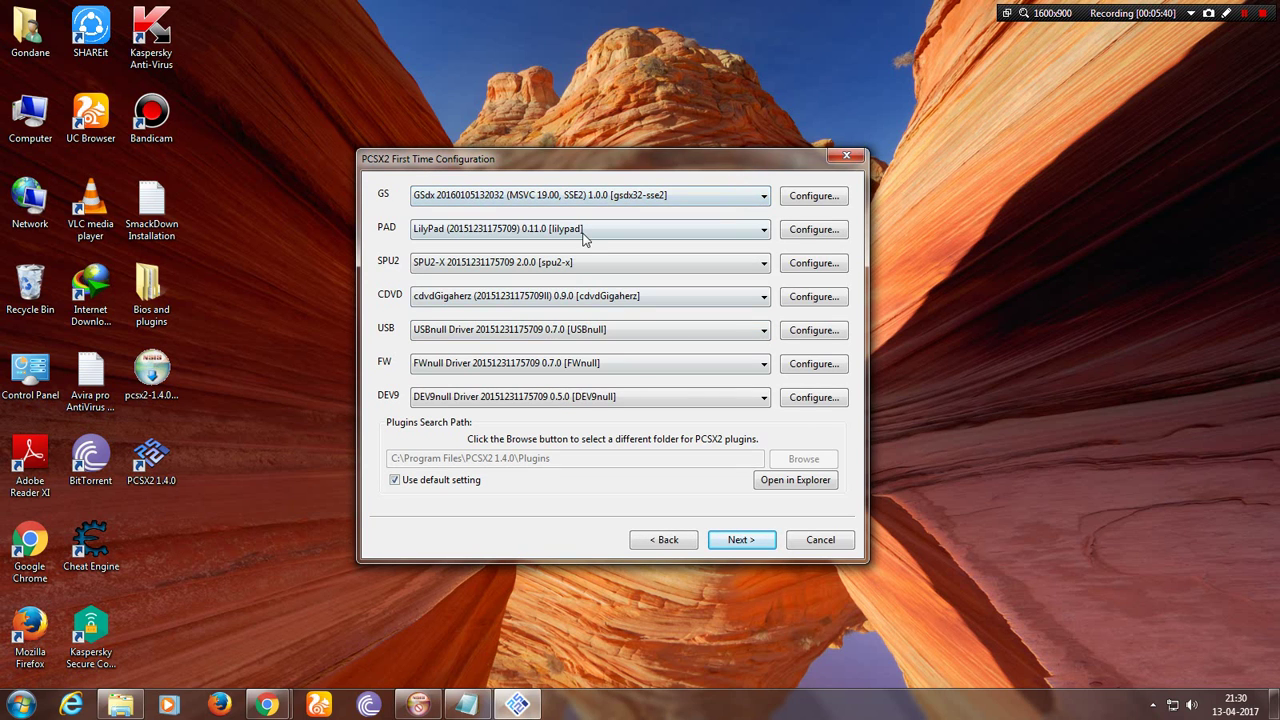
{"action": "left_click", "coordinate": [558, 464]}
{"action": "left_click", "coordinate": [740, 540]}
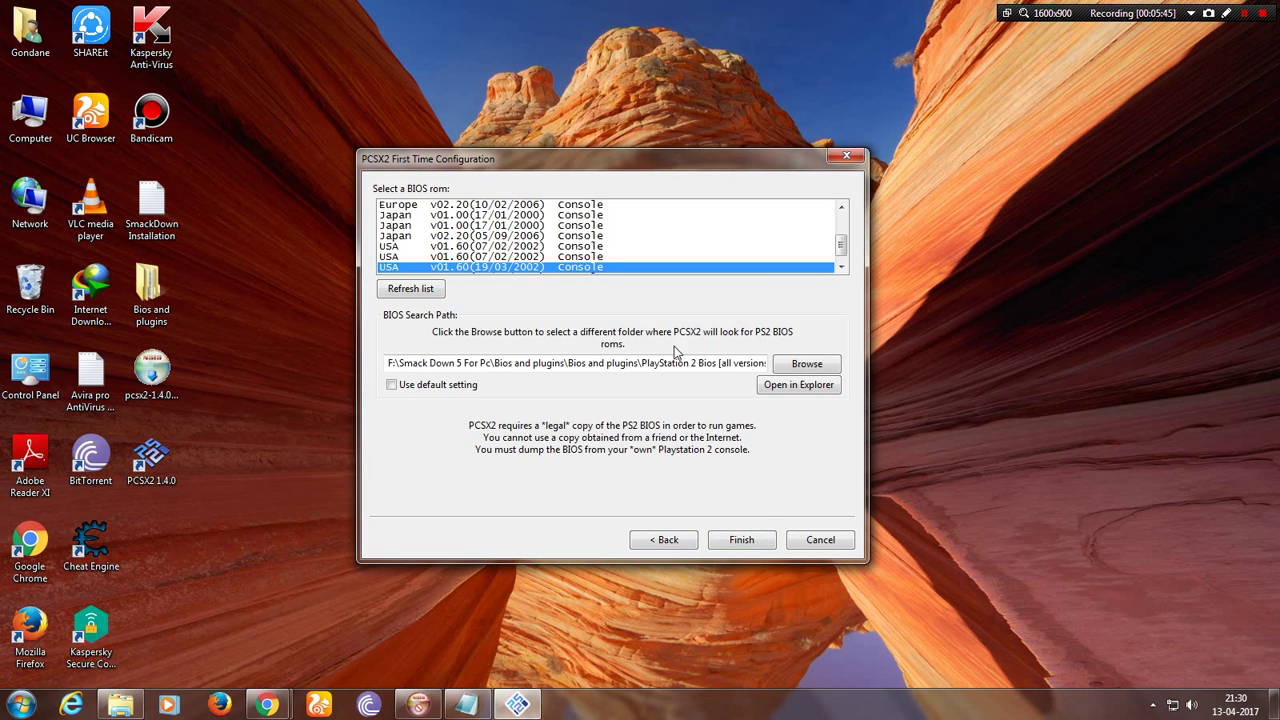
Turn off the default BIOS path and set the search folder to PlayStation 2 Bios [all versions] inside the desktop's Bios and plugins folder
{"action": "left_click", "coordinate": [392, 386]}
{"action": "left_click", "coordinate": [392, 386]}
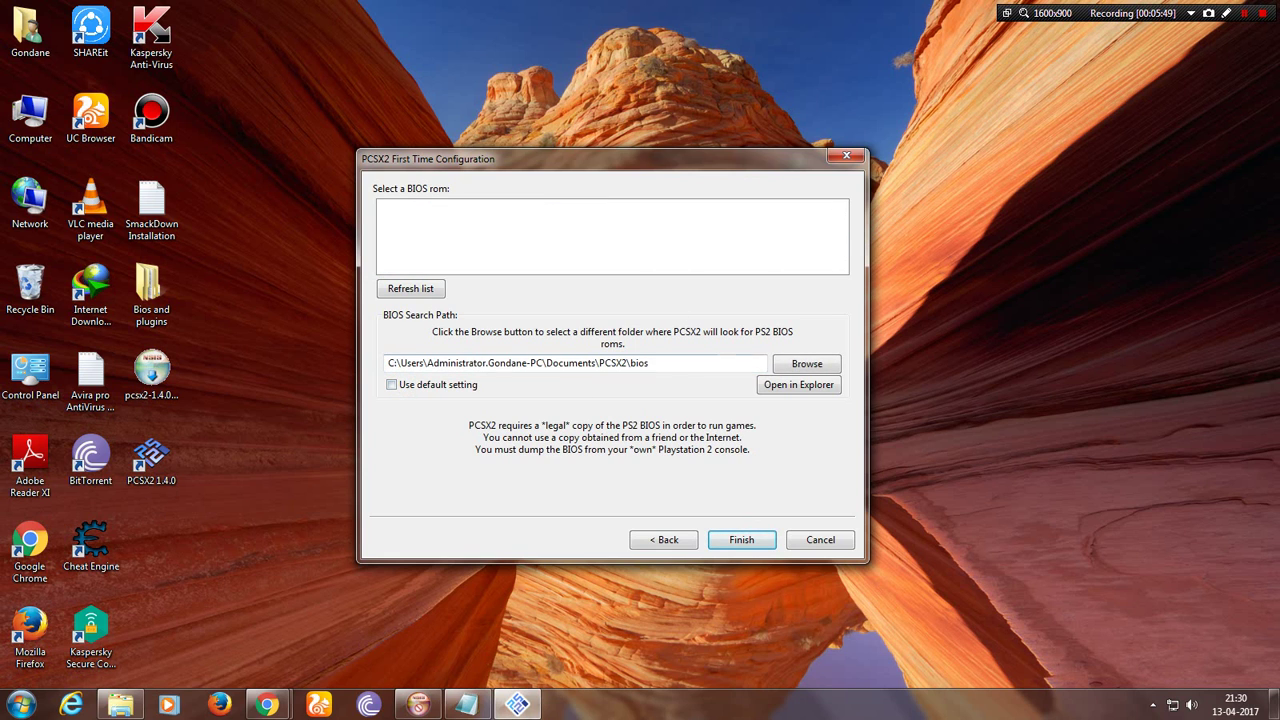
{"action": "left_click", "coordinate": [788, 366]}
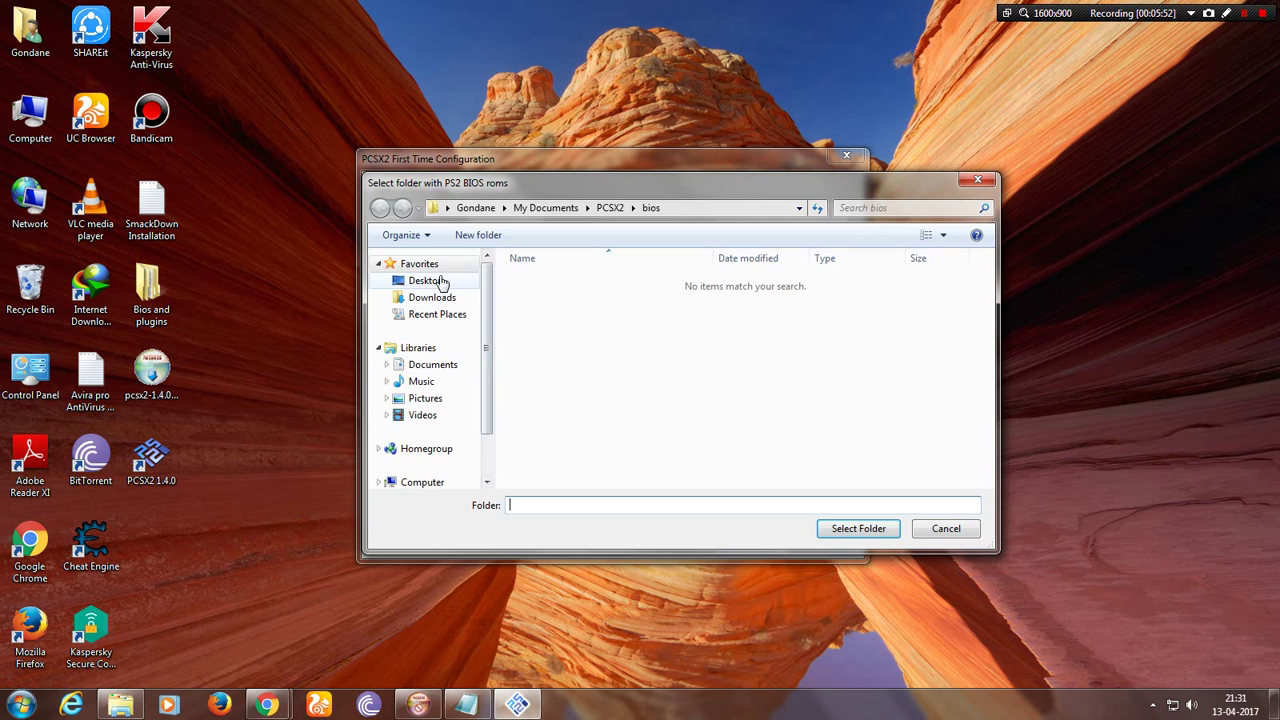
{"action": "left_click", "coordinate": [428, 281]}
{"action": "double_click", "coordinate": [740, 370]}
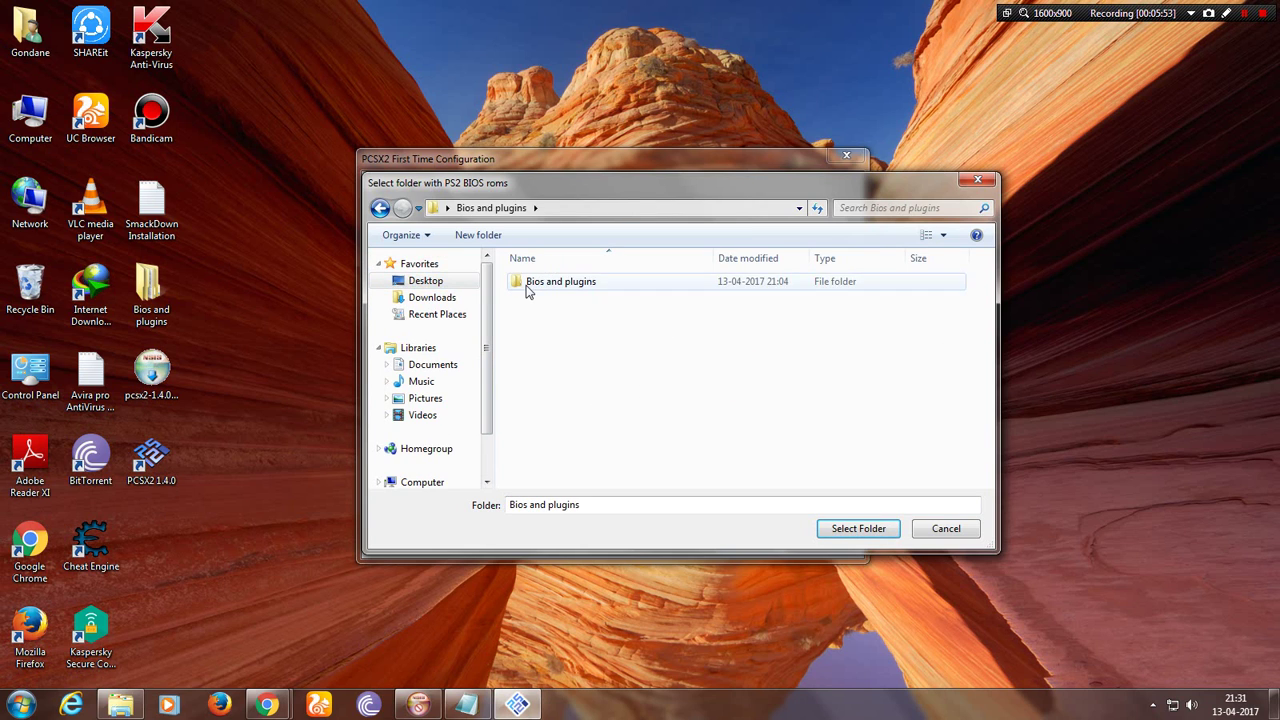
{"action": "double_click", "coordinate": [528, 287]}
{"action": "double_click", "coordinate": [528, 281]}
{"action": "left_click", "coordinate": [528, 283]}
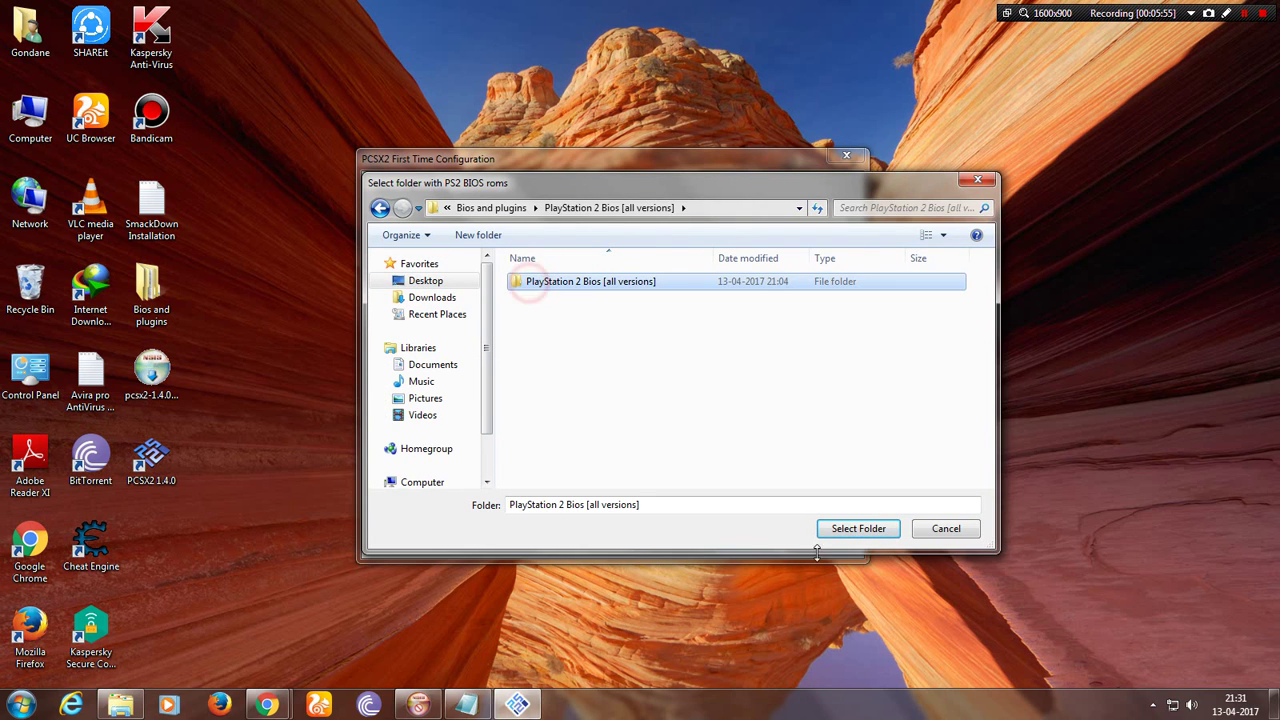
{"action": "left_click", "coordinate": [858, 528]}
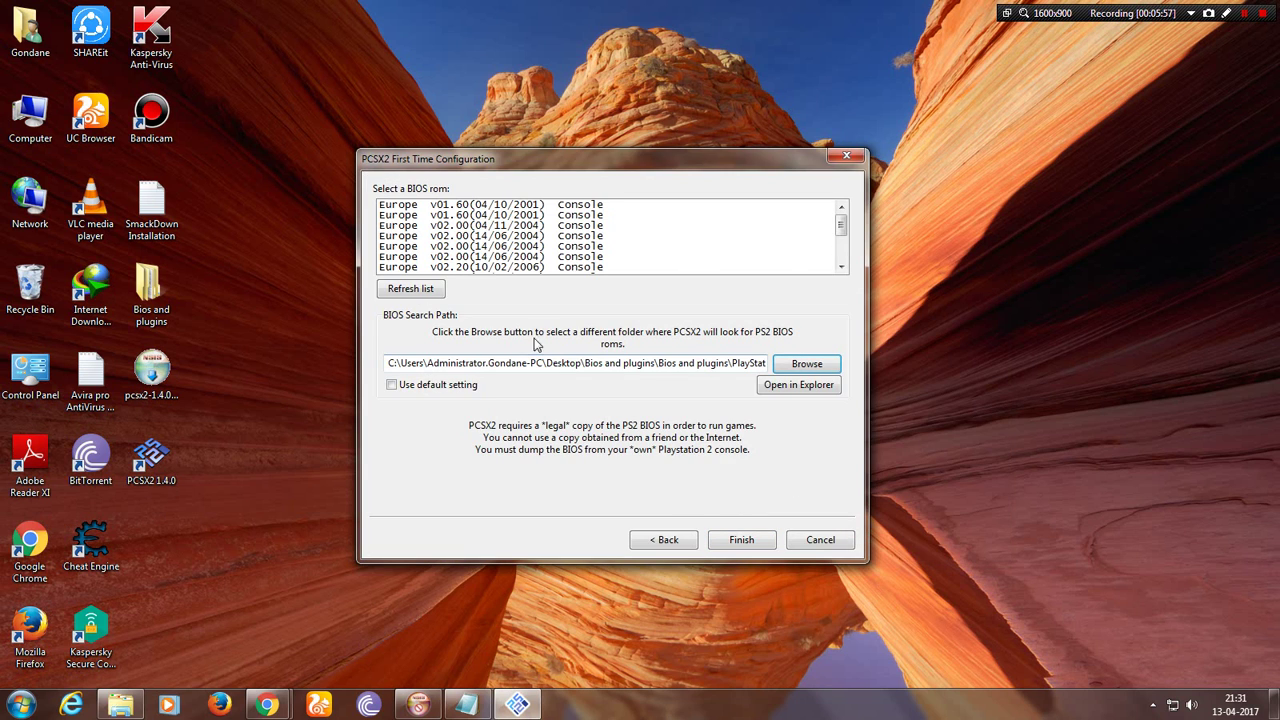
Choose the USA v01.60(19/03/2002) Console BIOS and finish the First Time Configuration
{"action": "left_click_drag", "start_coordinate": [620, 217], "coordinate": [507, 255]}
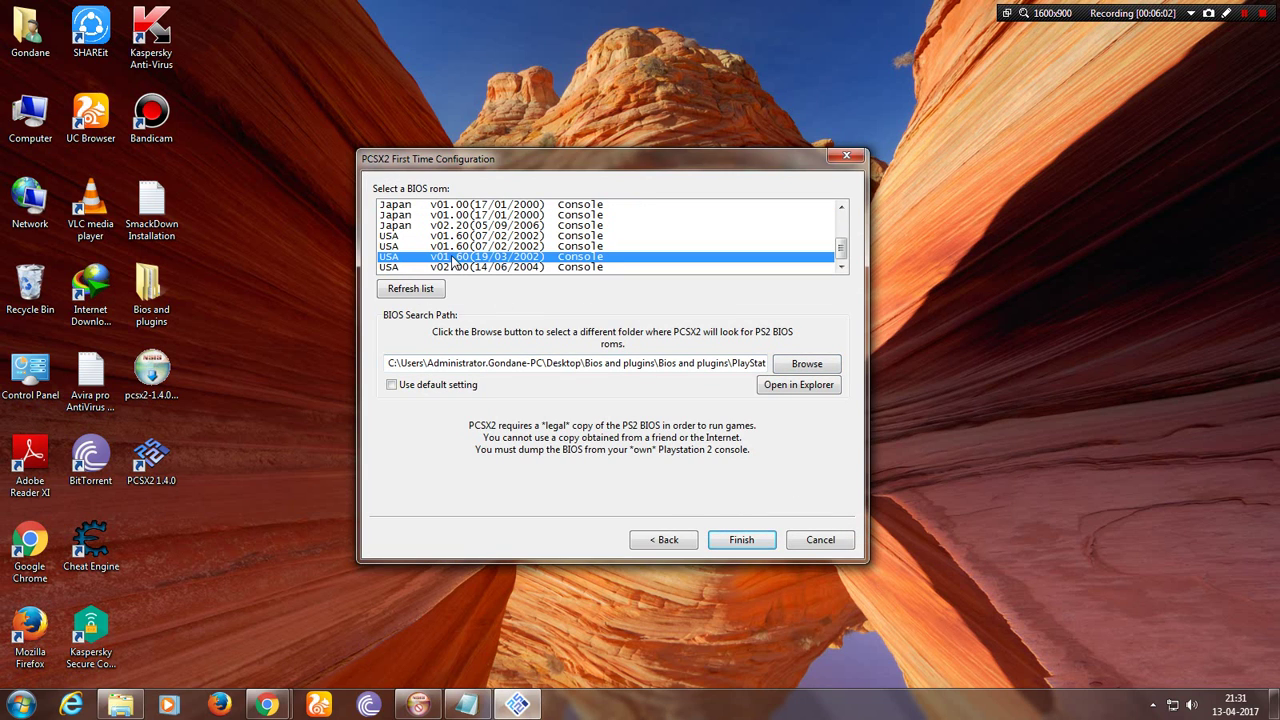
{"action": "left_click", "coordinate": [741, 540]}
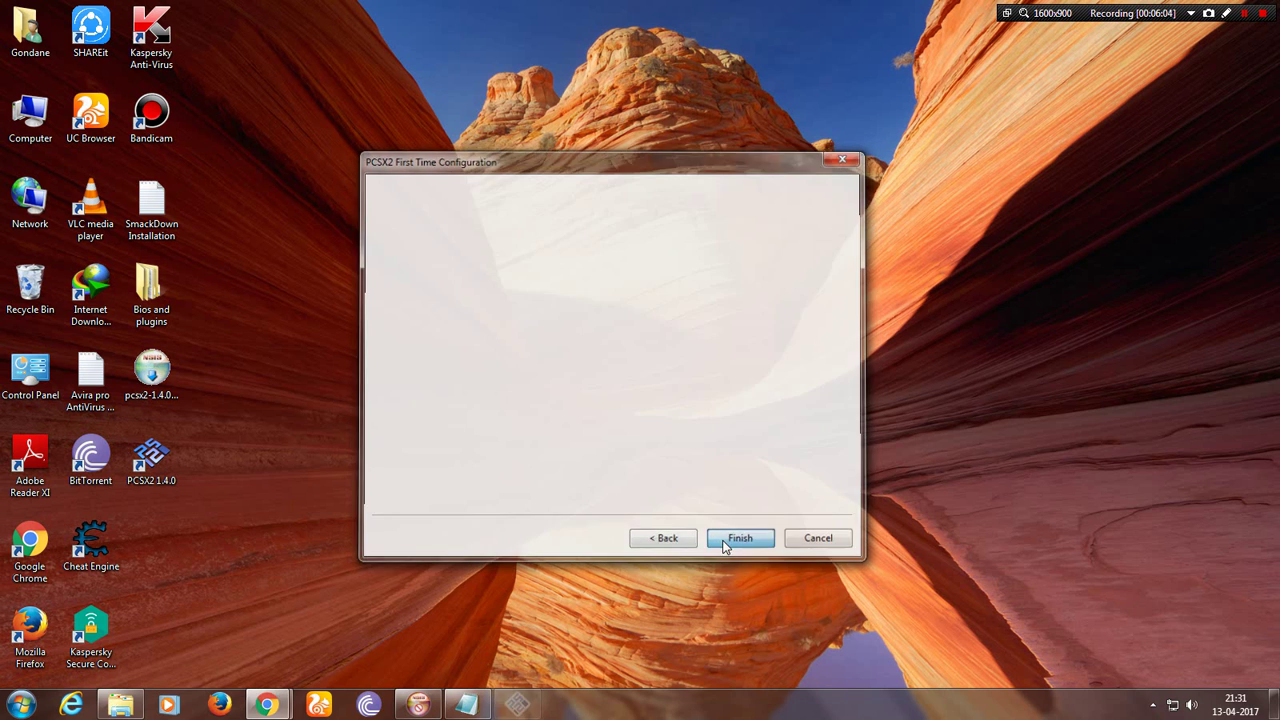
{"action": "left_click_drag", "start_coordinate": [759, 198], "coordinate": [635, 188]}
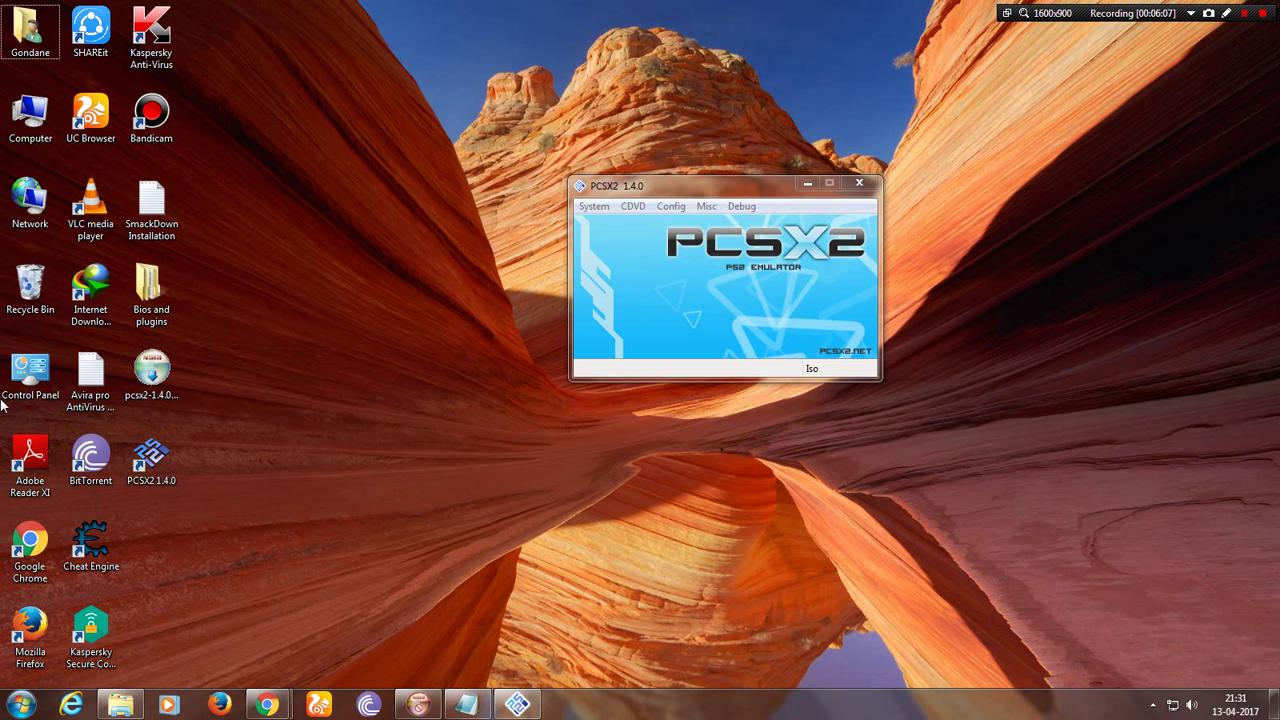
{"action": "right_click", "coordinate": [222, 250]}
{"action": "left_click", "coordinate": [272, 295]}
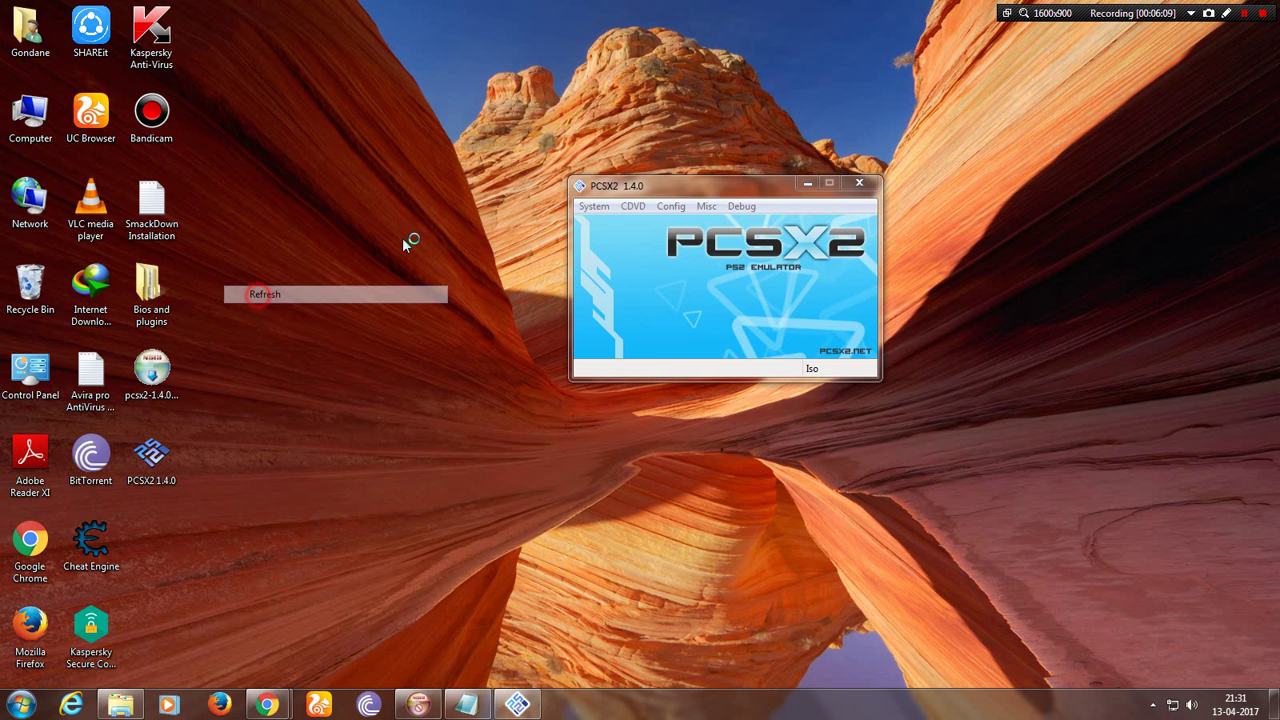
Choose WWE SmackDown! Here Comes the Pain (USA).iso as the disc image for the emulator
{"action": "left_click", "coordinate": [578, 214]}
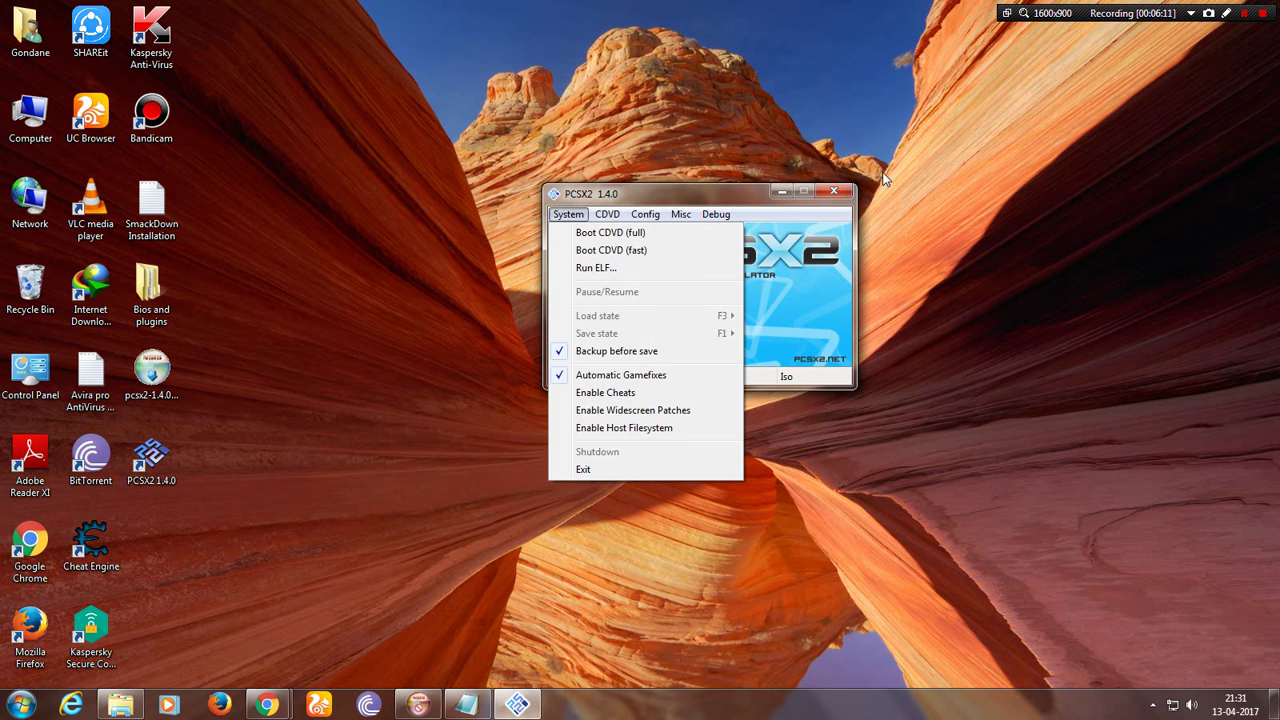
{"action": "mouse_move", "coordinate": [607, 214]}
{"action": "mouse_move", "coordinate": [638, 236]}
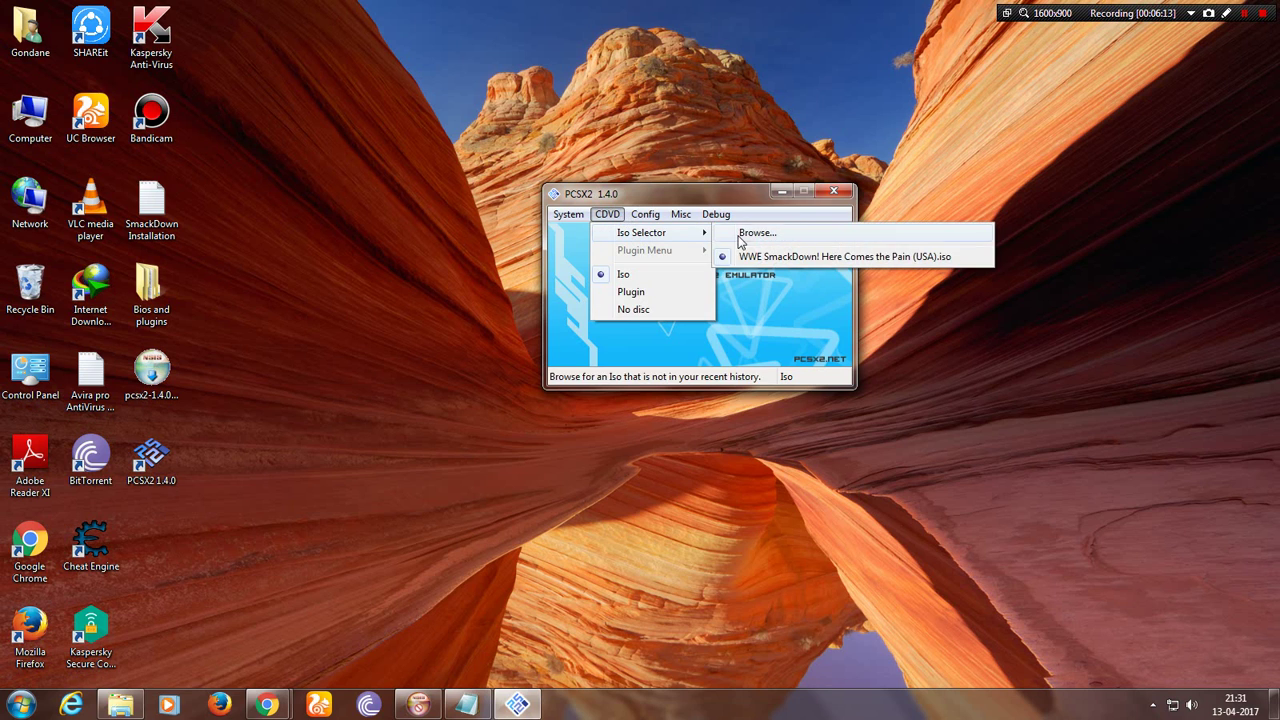
{"action": "left_click", "coordinate": [797, 258]}
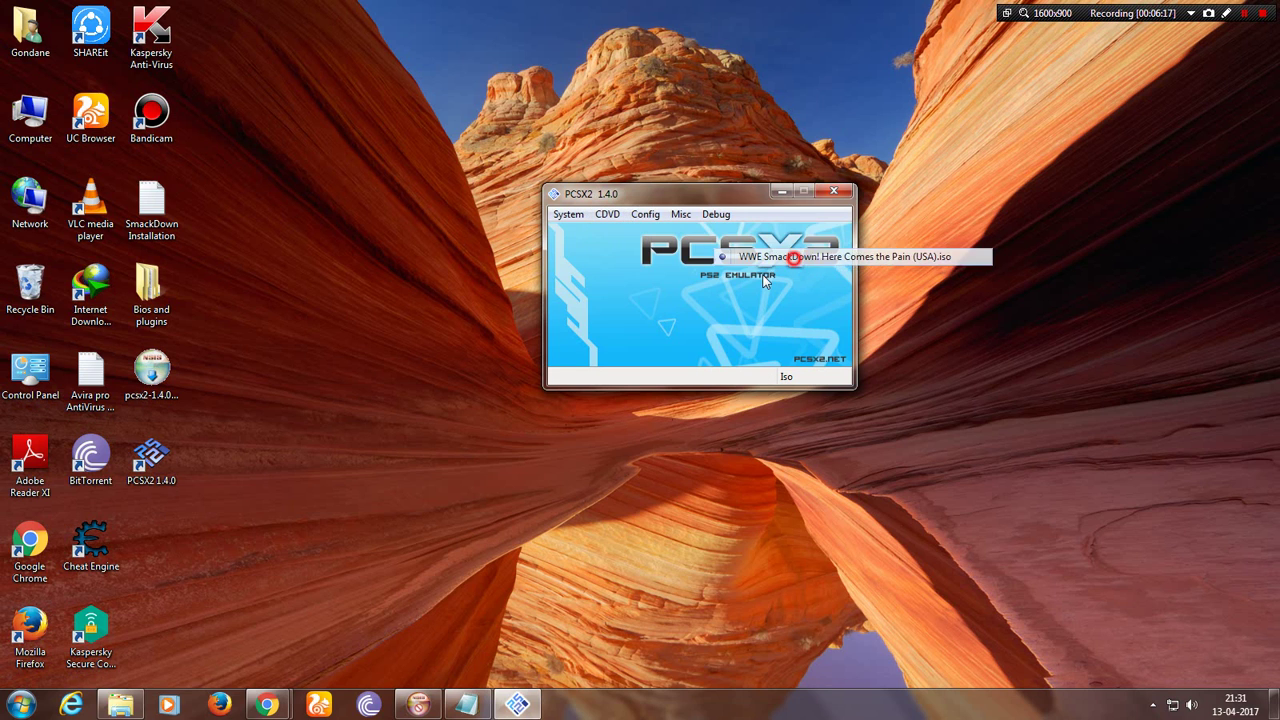
{"action": "left_click", "coordinate": [778, 192]}
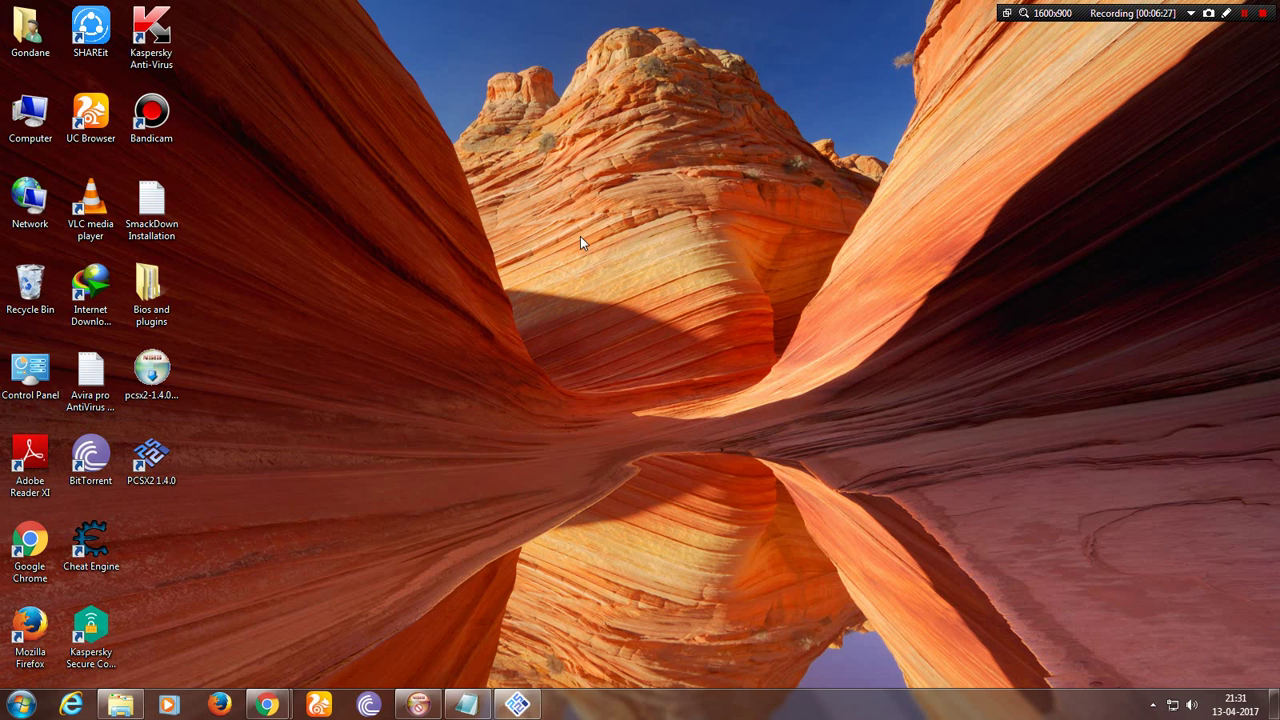
{"action": "left_click", "coordinate": [517, 705]}
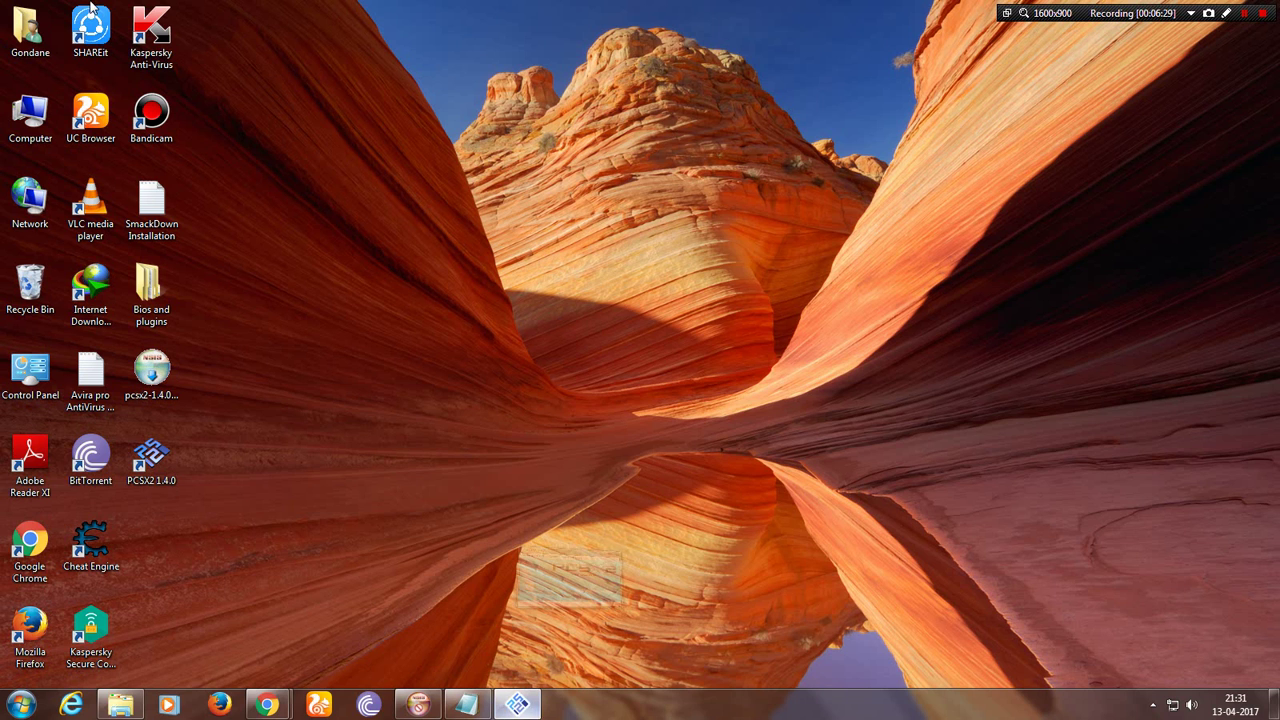
{"action": "left_click_drag", "start_coordinate": [634, 193], "coordinate": [629, 189]}
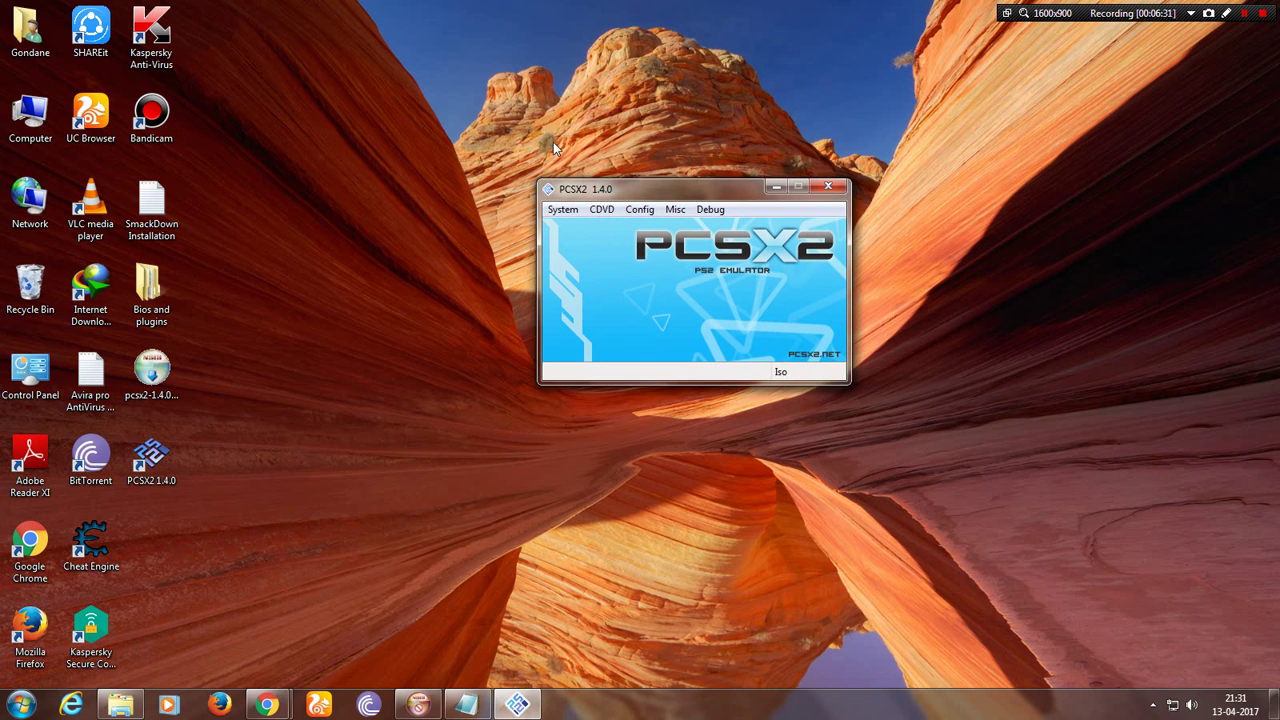
{"action": "left_click_drag", "start_coordinate": [530, 132], "coordinate": [1000, 480]}
{"action": "left_click_drag", "start_coordinate": [498, 168], "coordinate": [807, 442]}
{"action": "mouse_move", "coordinate": [532, 78]}
{"action": "left_mouse_down"}
{"action": "mouse_move", "coordinate": [814, 401]}
{"action": "mouse_move", "coordinate": [866, 420]}
{"action": "left_mouse_up"}
Boot the game with Boot CDVD (fast) and switch its window to full screen
{"action": "left_click", "coordinate": [575, 198]}
{"action": "left_click", "coordinate": [562, 209]}
{"action": "left_click", "coordinate": [575, 245]}
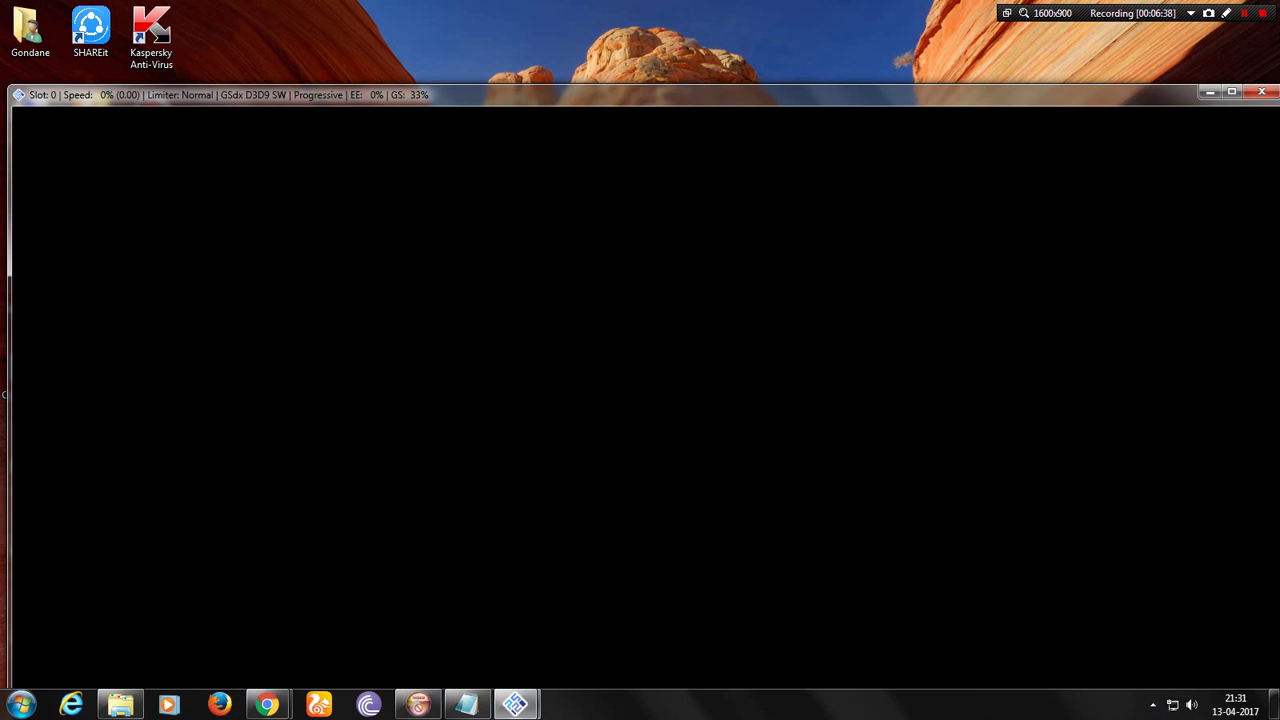
{"action": "left_click", "coordinate": [1231, 91]}
{"action": "double_click", "coordinate": [682, 235]}
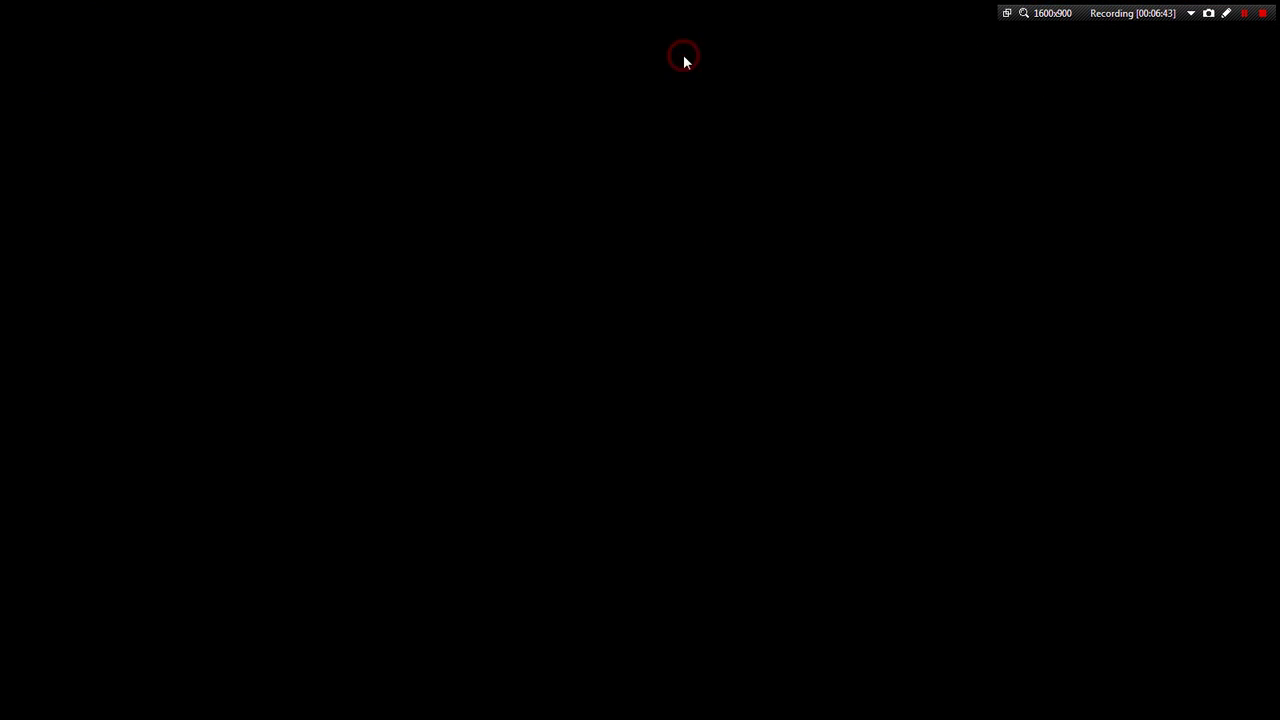
{"action": "left_click", "coordinate": [428, 342]}
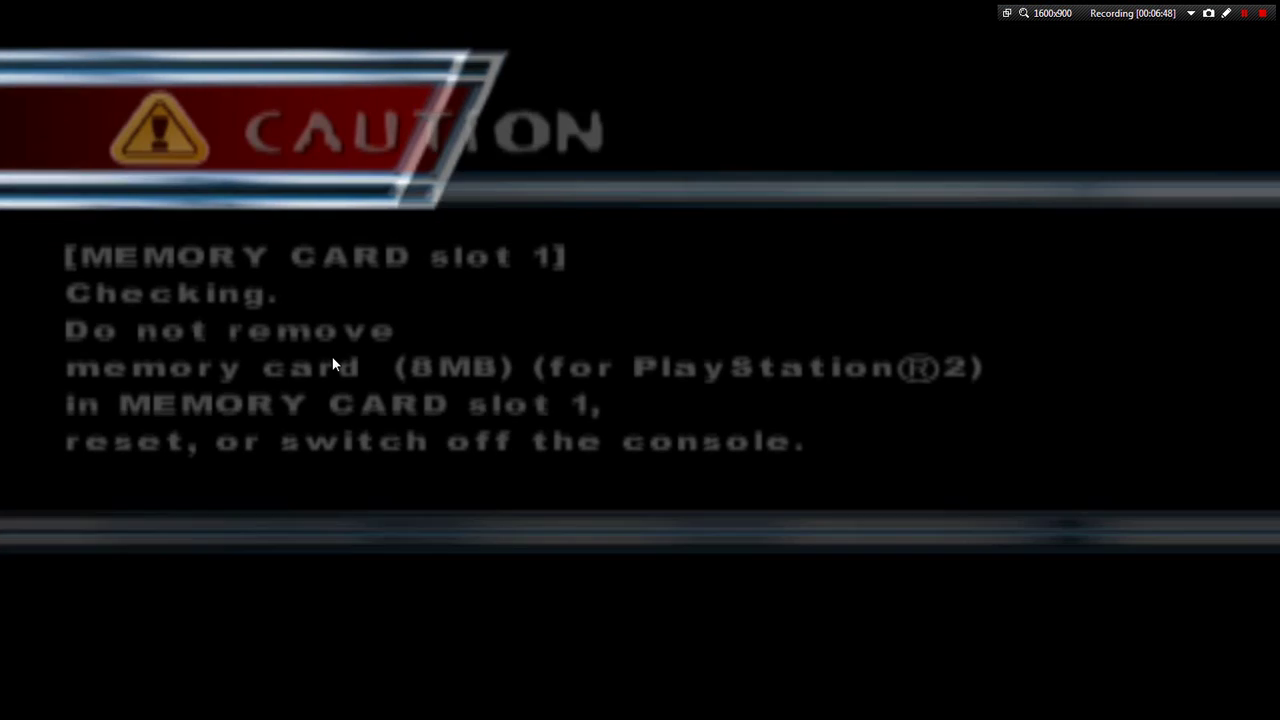
Leave full screen, restore the game window to its smaller size and close it
{"action": "double_click", "coordinate": [346, 358]}
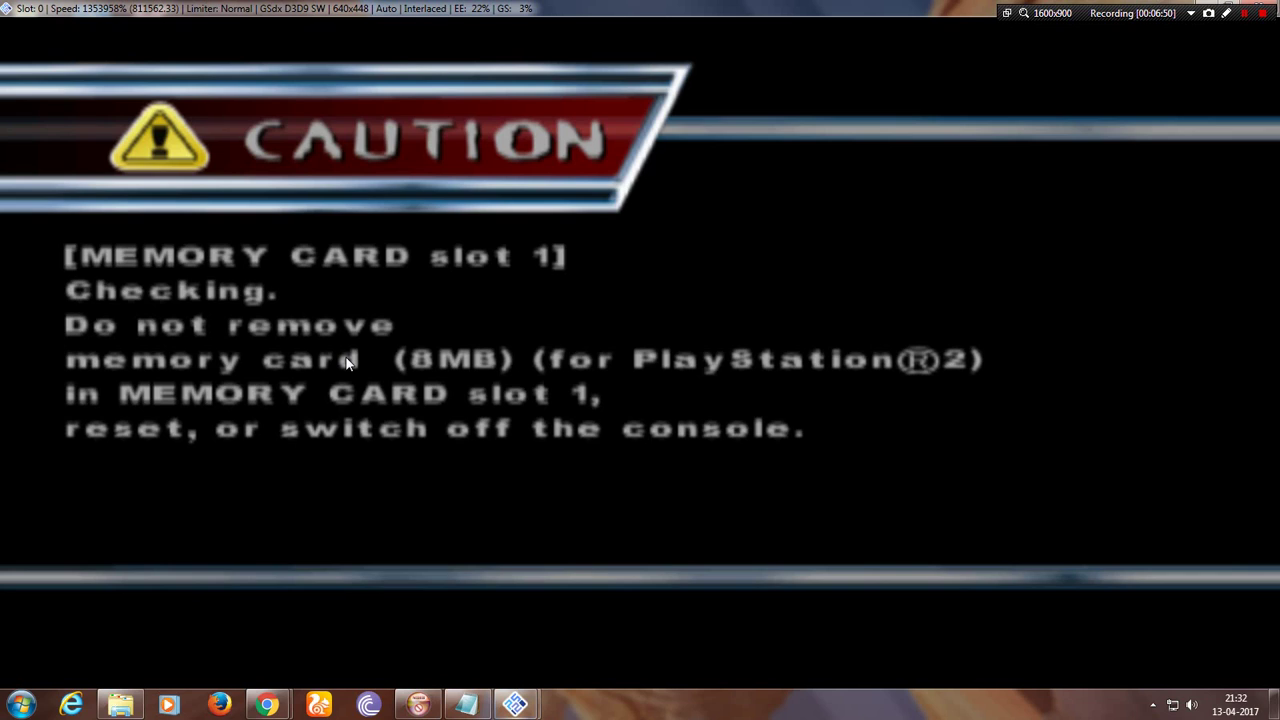
{"action": "left_click", "coordinate": [751, 85]}
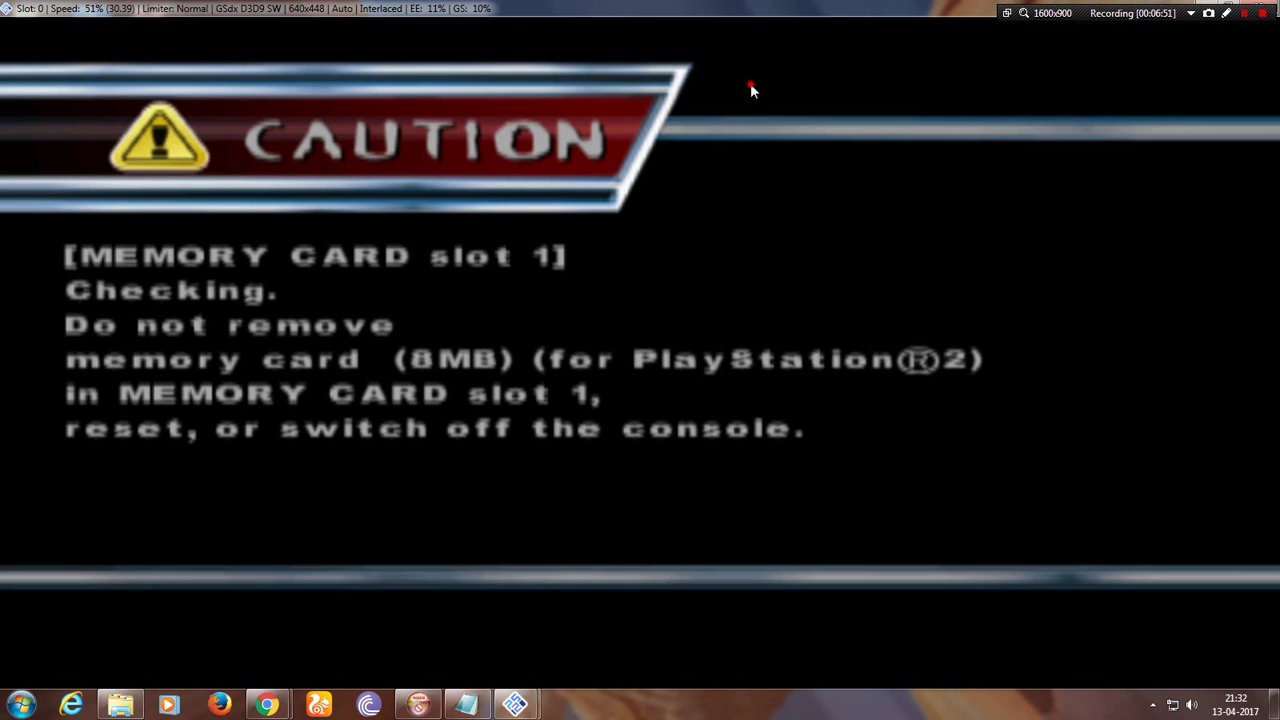
{"action": "left_click", "coordinate": [1228, 4]}
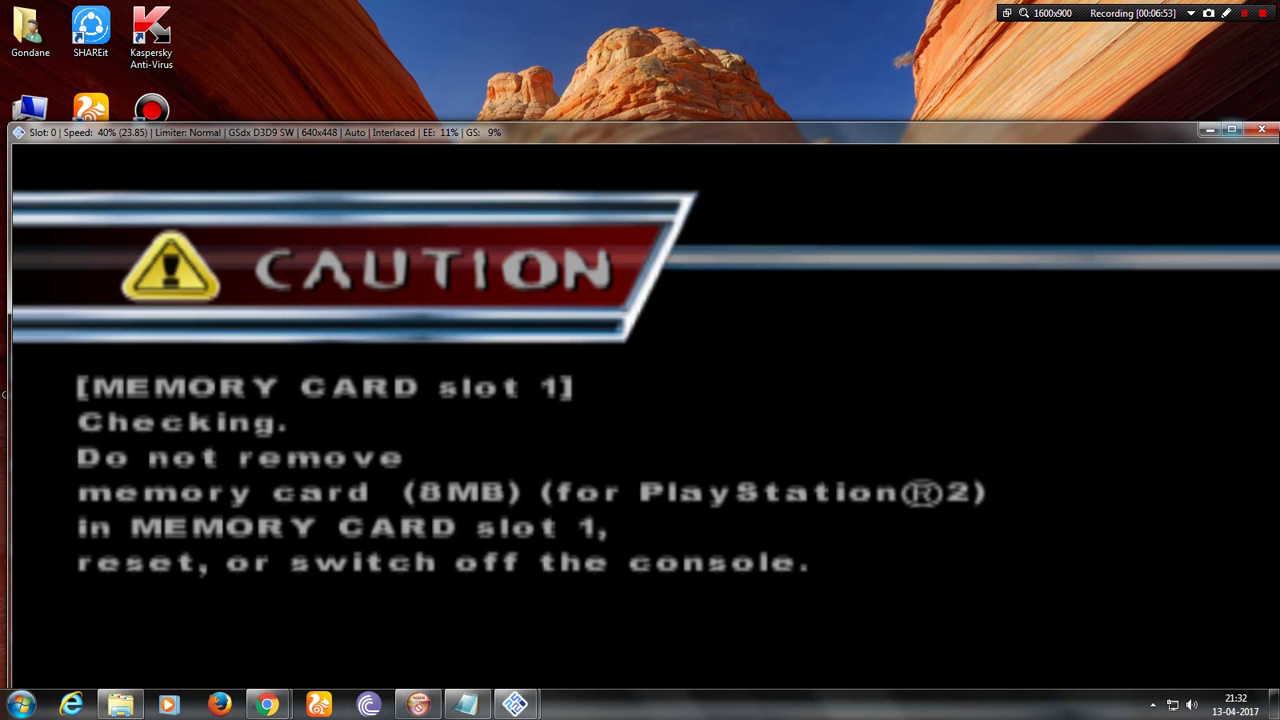
{"action": "left_click", "coordinate": [1262, 130]}
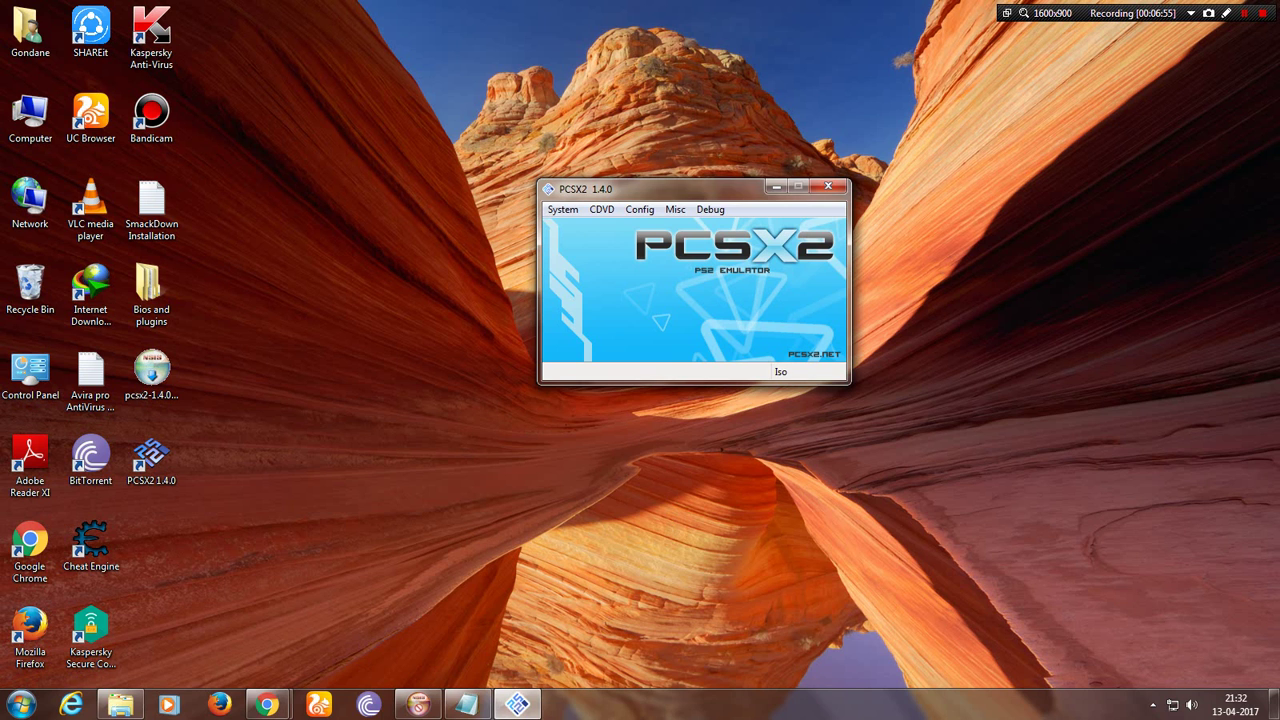
Switch to the SmackDown Installation notes in Notepad and read from step 3 on loading the ISO file through the closing remarks
{"action": "left_click", "coordinate": [467, 705]}
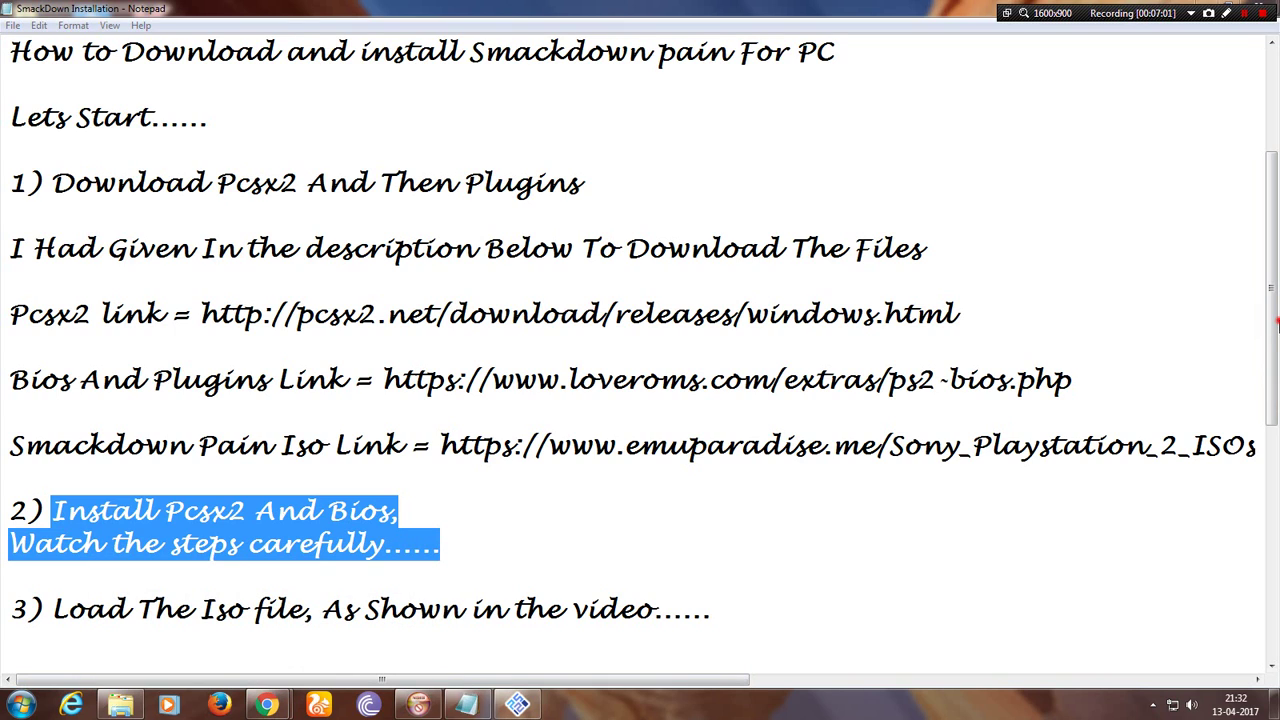
{"action": "left_click", "coordinate": [44, 609]}
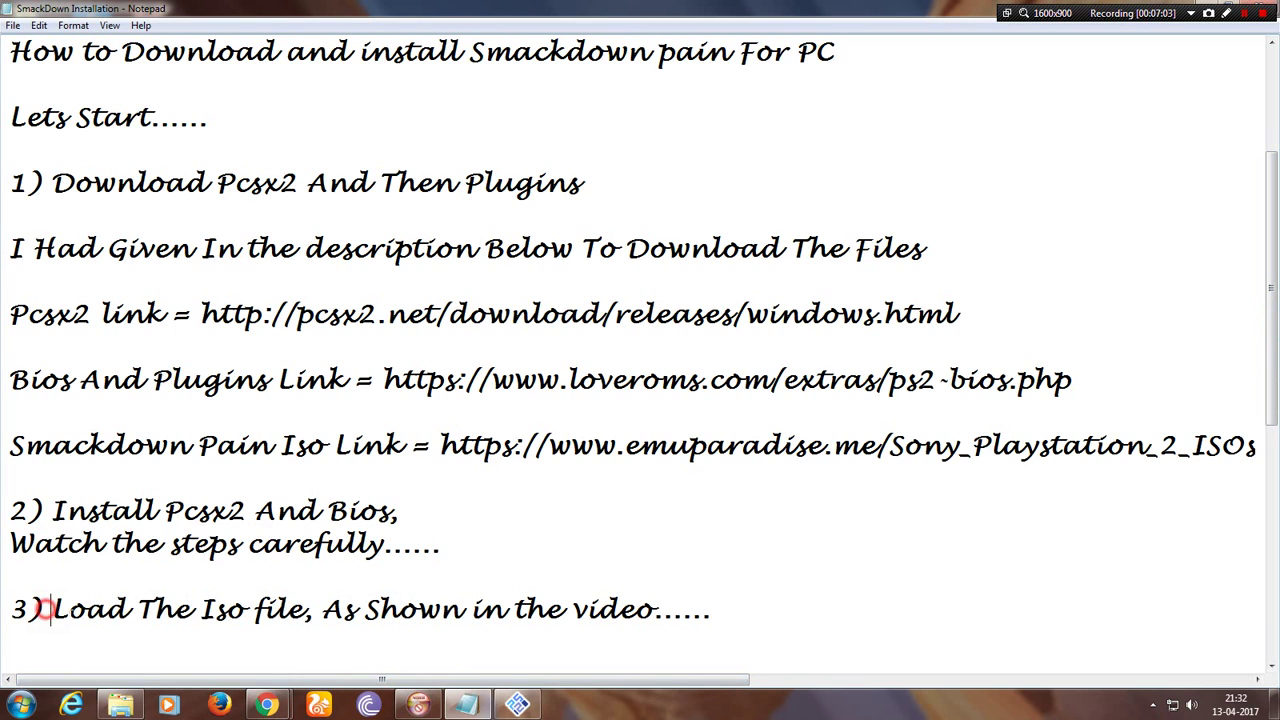
{"action": "left_click_drag", "start_coordinate": [44, 609], "coordinate": [10, 645]}
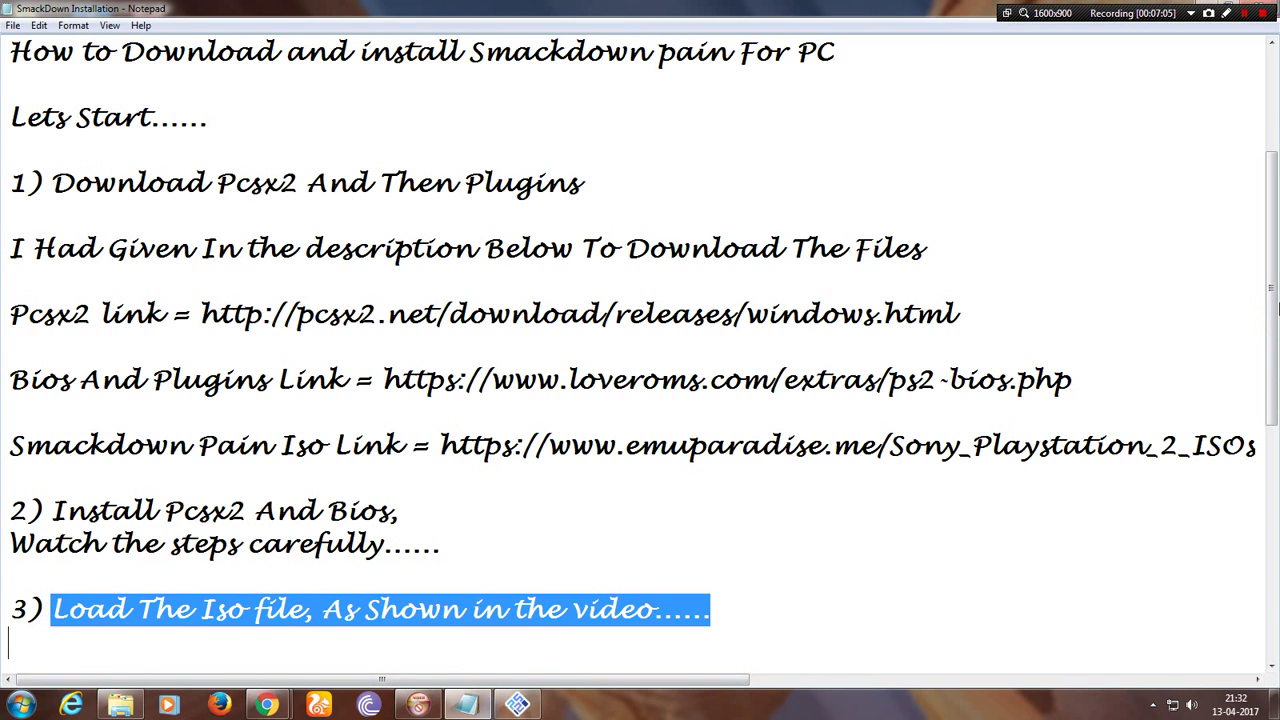
{"action": "left_click_drag", "start_coordinate": [1273, 310], "coordinate": [1273, 412]}
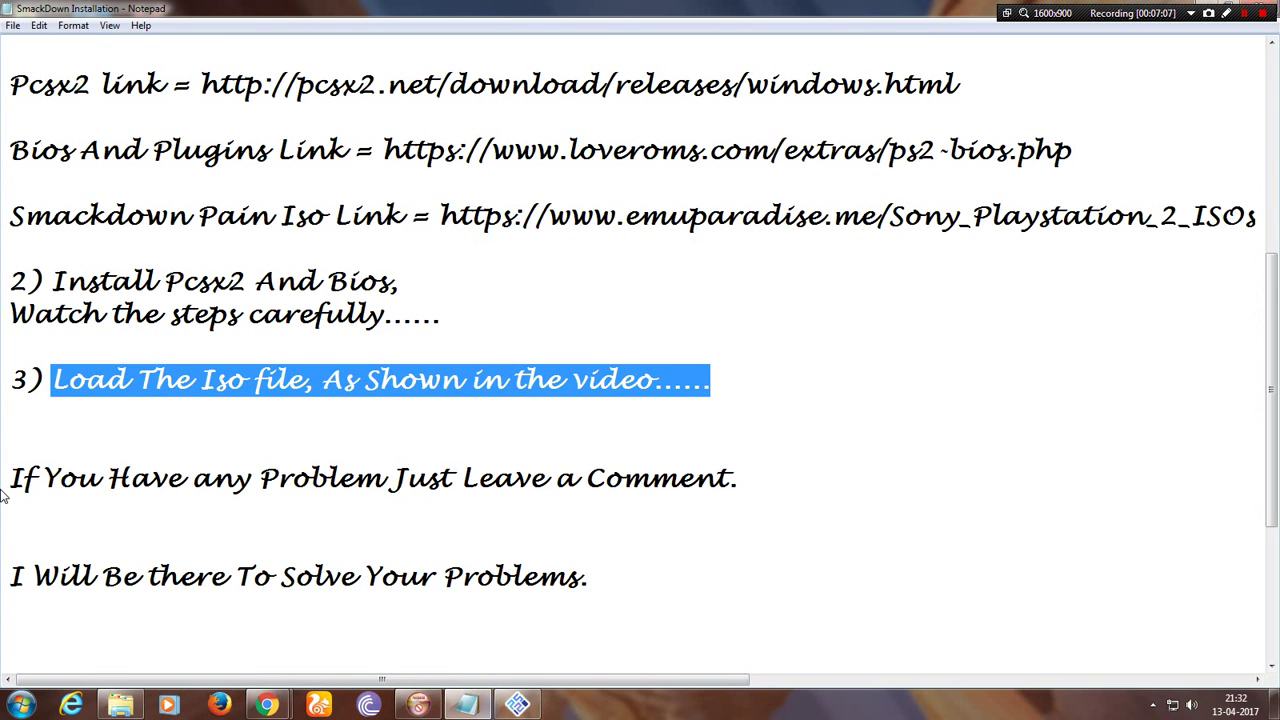
{"action": "left_click_drag", "start_coordinate": [8, 478], "coordinate": [8, 543]}
{"action": "left_click_drag", "start_coordinate": [1275, 460], "coordinate": [1275, 504]}
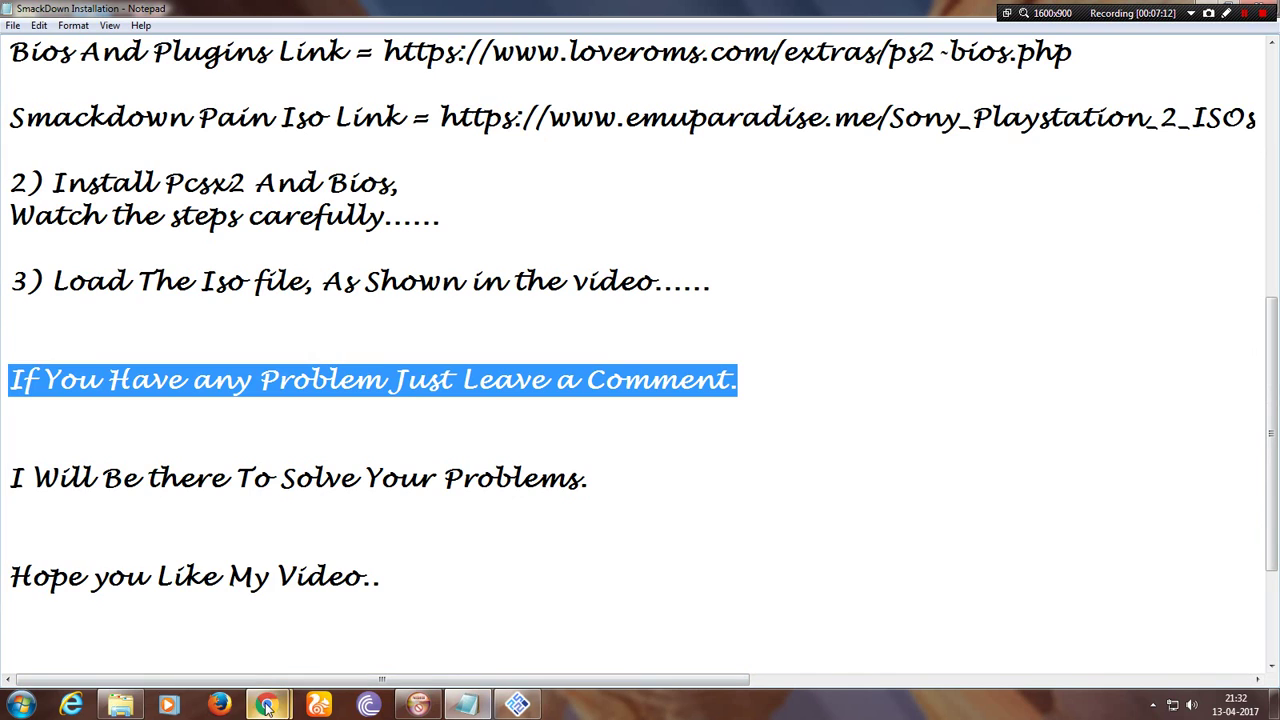
{"action": "left_click_drag", "start_coordinate": [8, 478], "coordinate": [8, 510]}
{"action": "left_click_drag", "start_coordinate": [8, 576], "coordinate": [380, 577]}
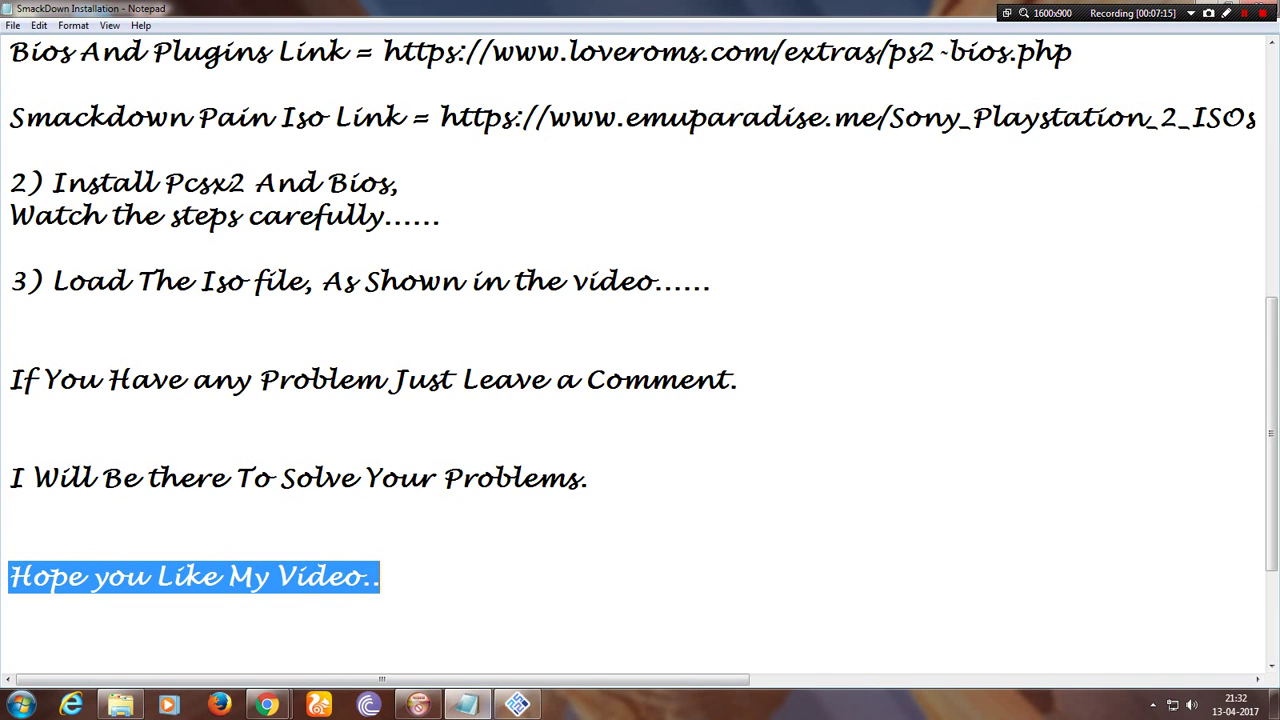
{"action": "scroll", "coordinate": [1272, 425], "scroll_direction": "down", "scroll_amount": 2}
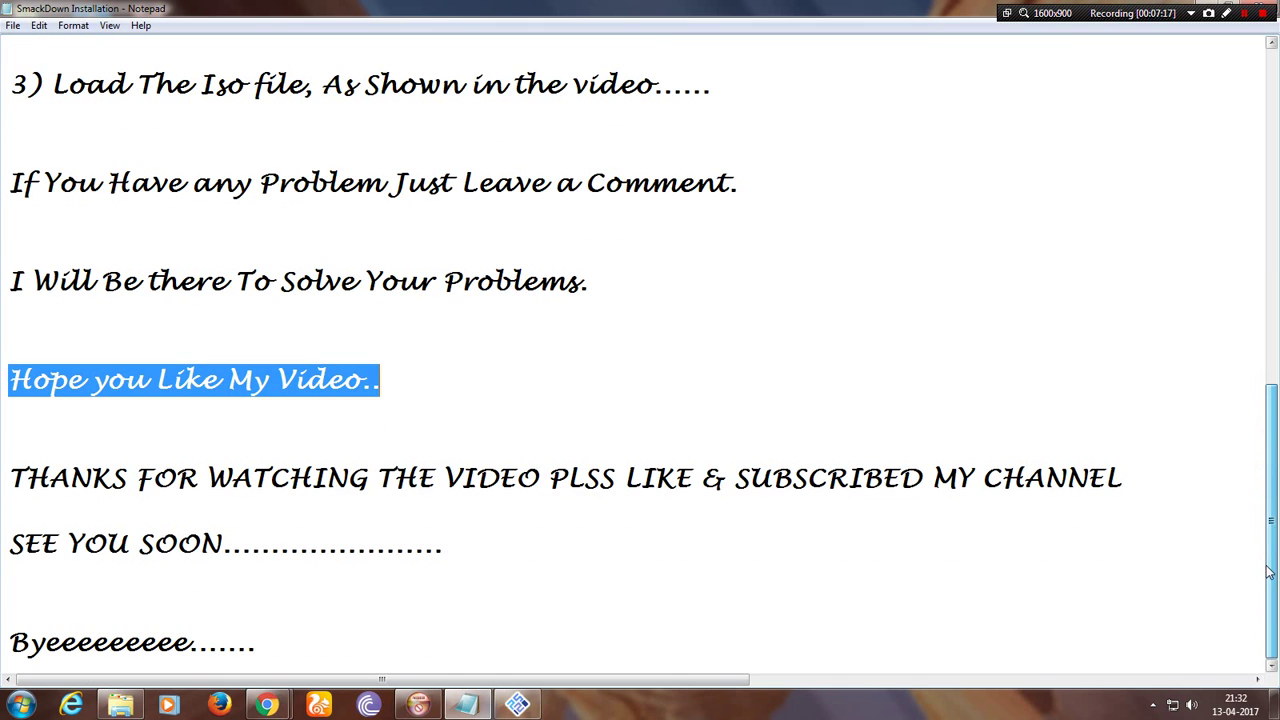
{"action": "left_click_drag", "start_coordinate": [4, 477], "coordinate": [8, 655]}
{"action": "mouse_move", "coordinate": [266, 705]}
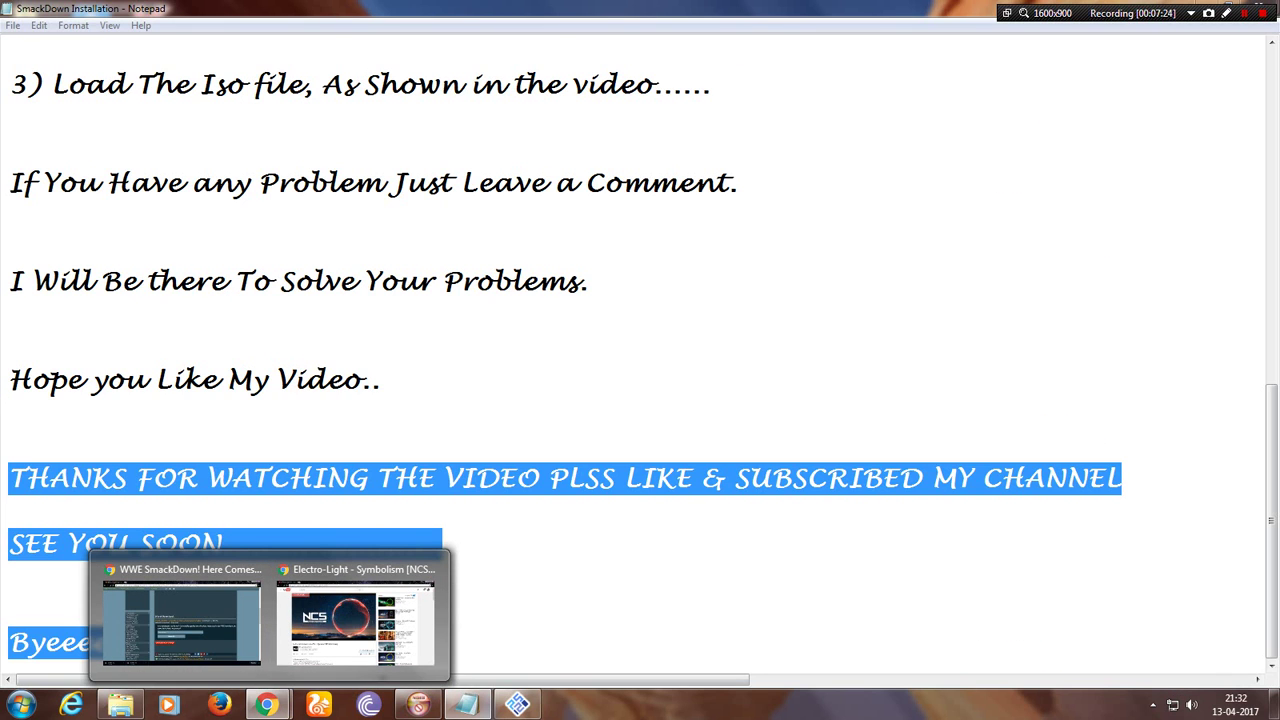
{"action": "left_click", "coordinate": [894, 352]}
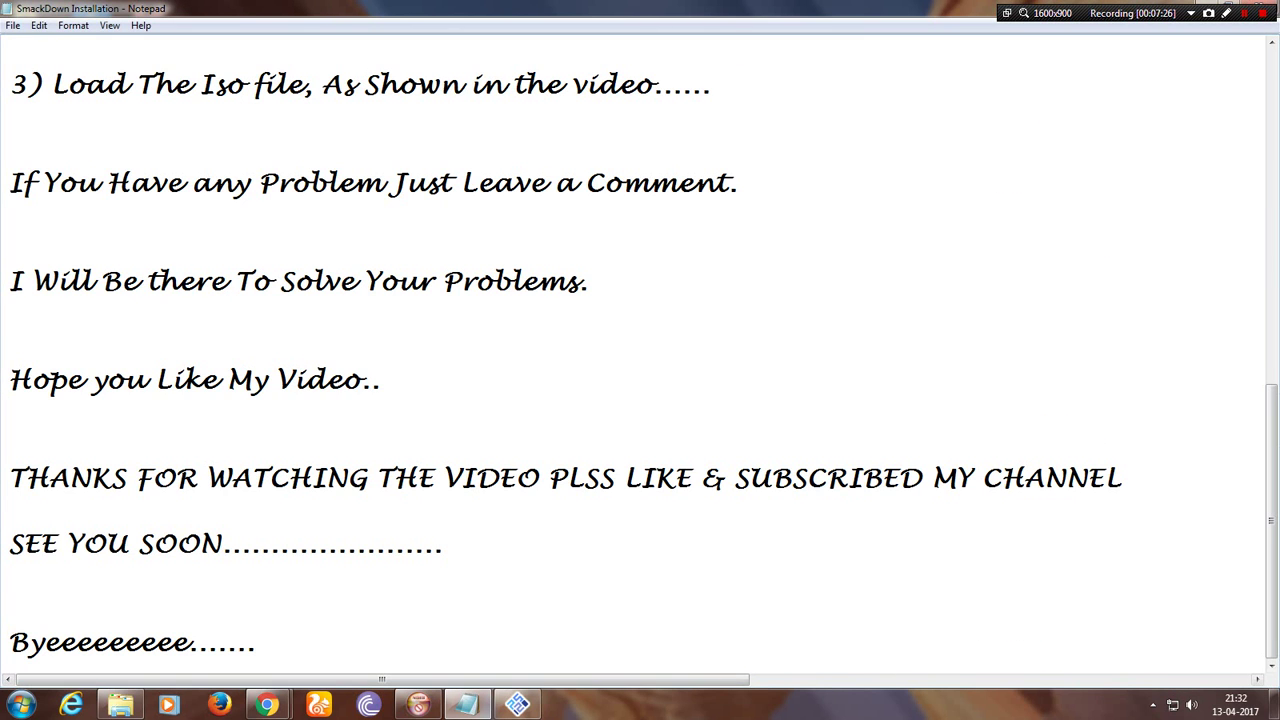
{"action": "left_click", "coordinate": [1153, 705]}
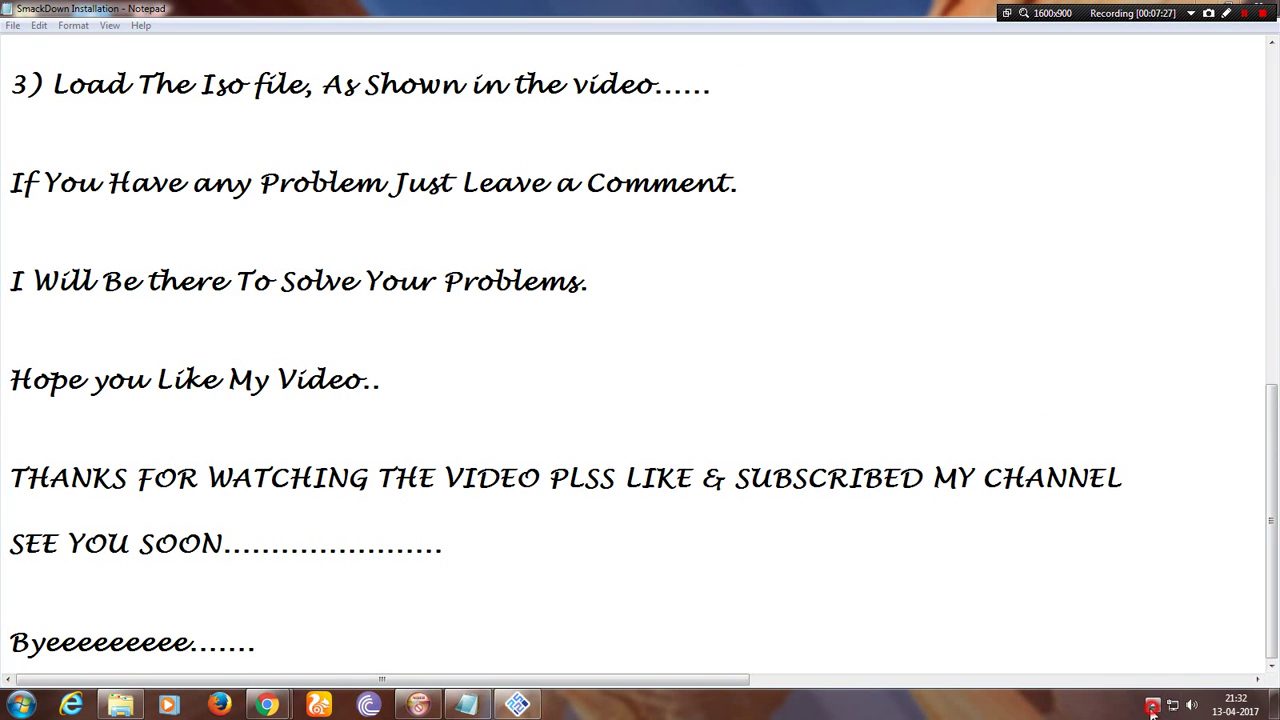
{"action": "left_click", "coordinate": [1262, 15]}
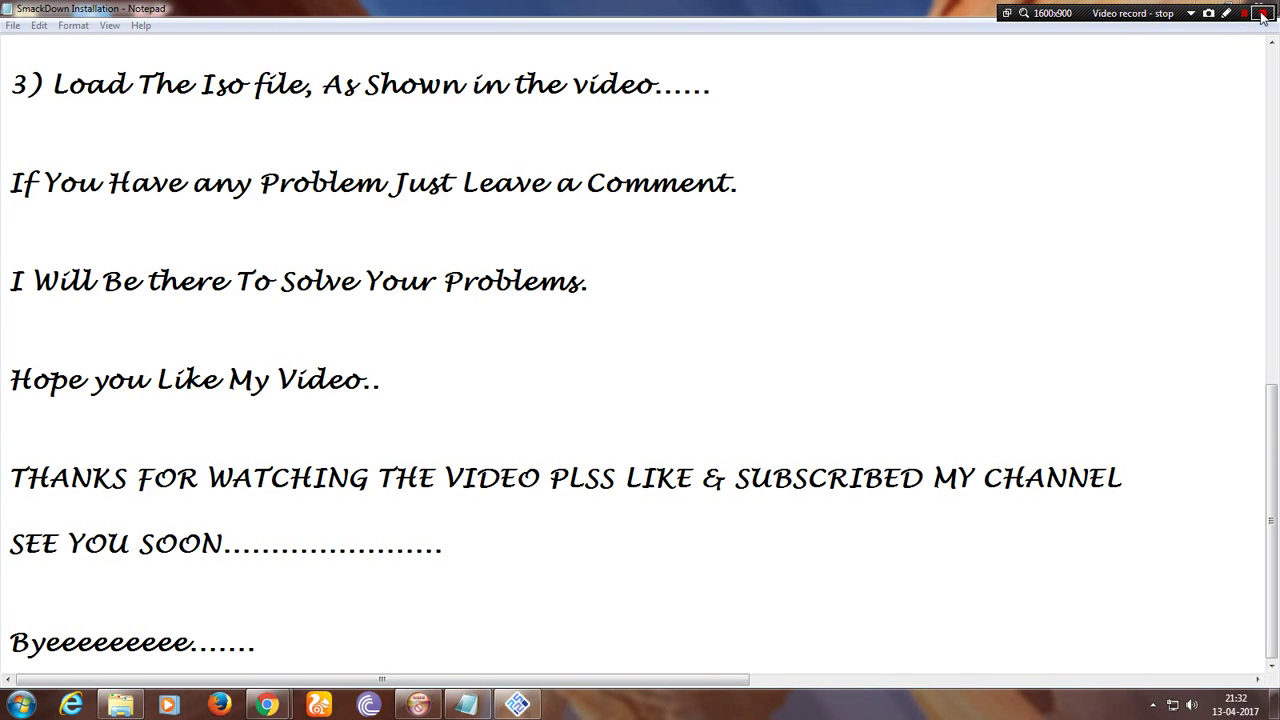